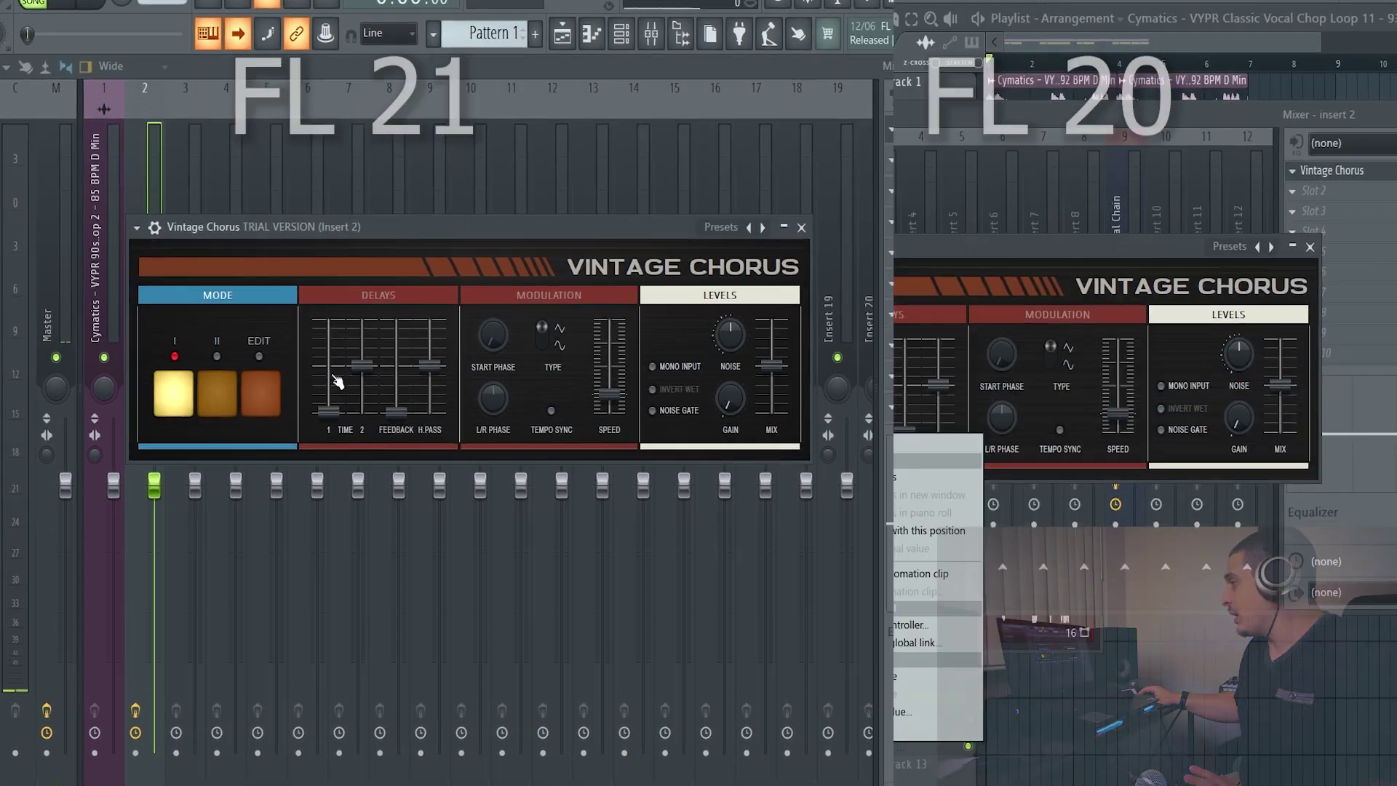
Step: Bring up exact-value entry for Vintage Chorus's Time 1 slider
right_click(327, 421)
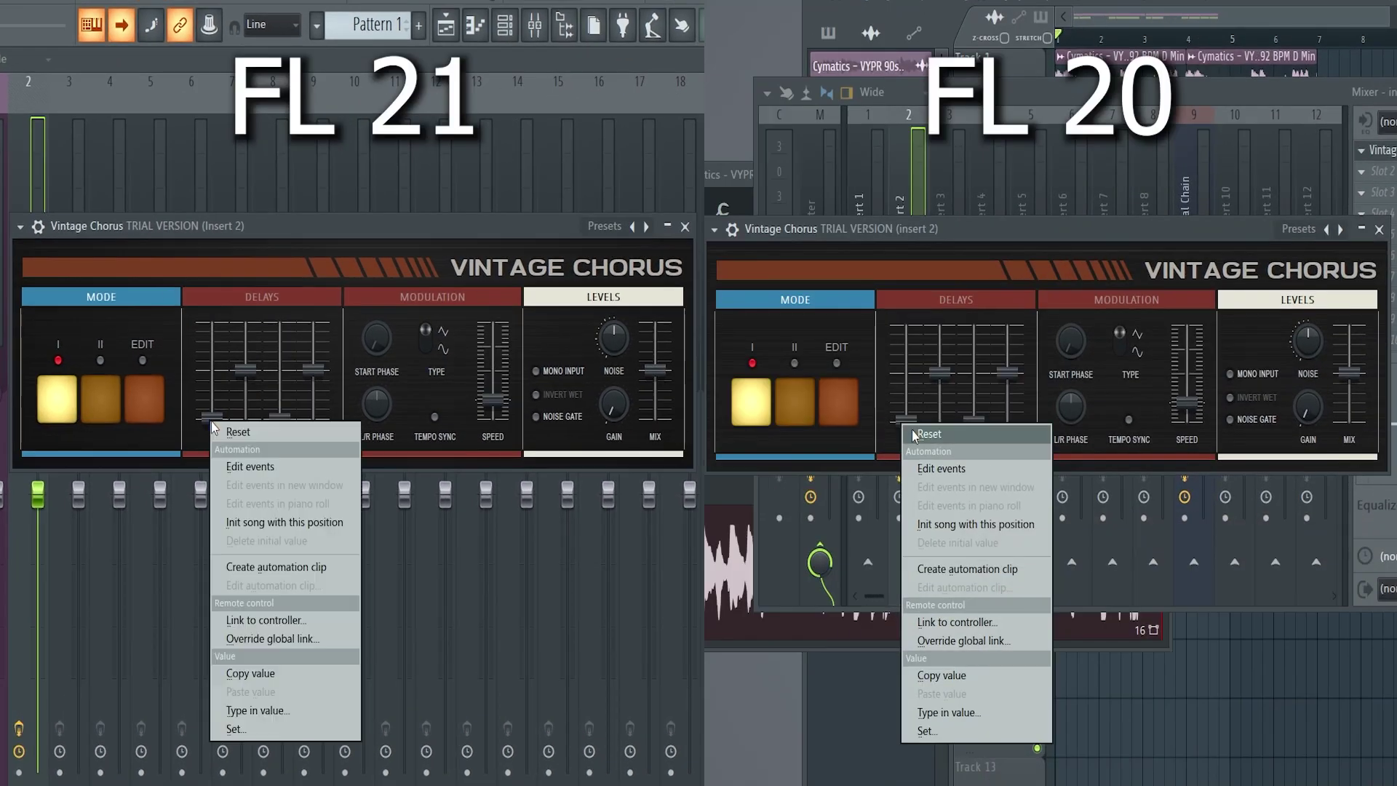
left_click(268, 715)
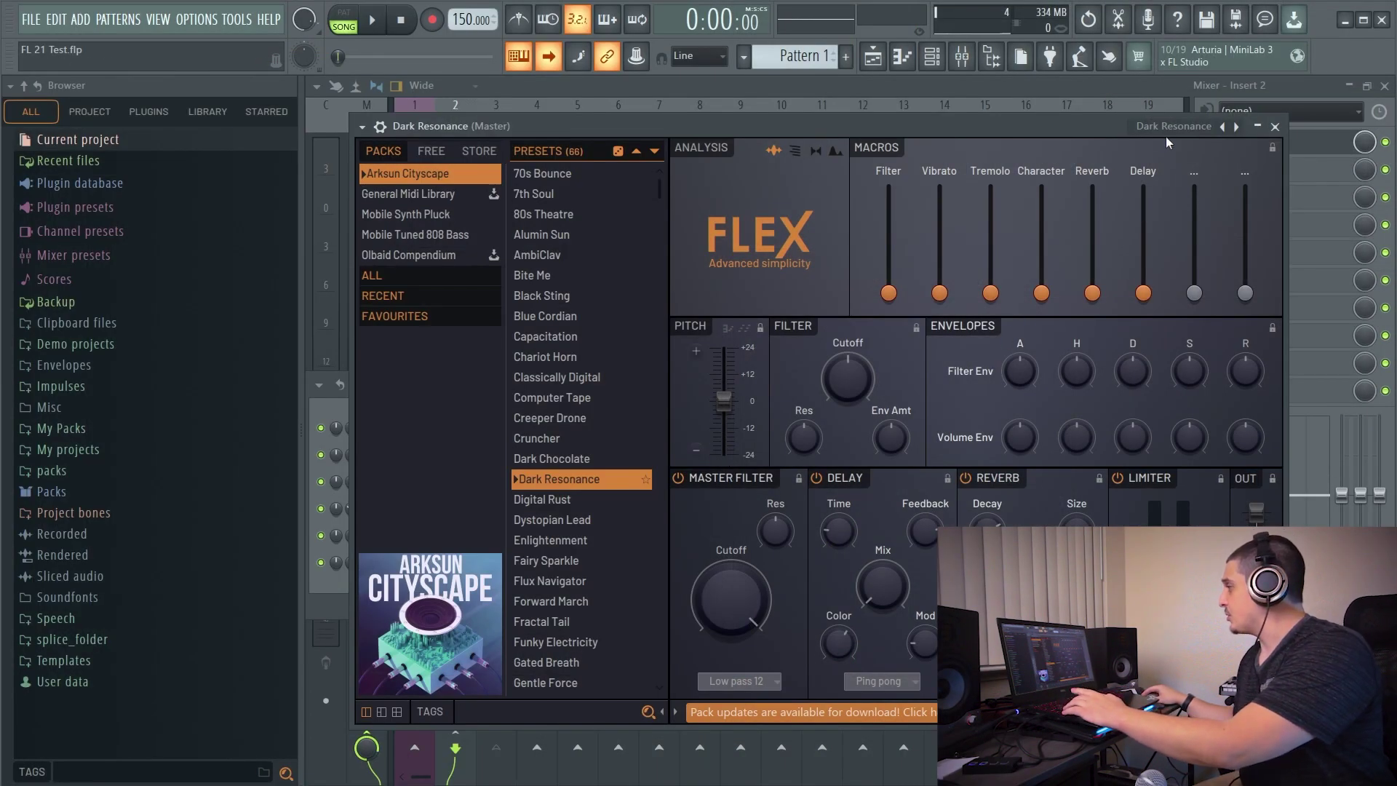
Step: Lower FLEX's output to 97% and load the Haunting Hour preset
scroll(1248, 492, "down", 1)
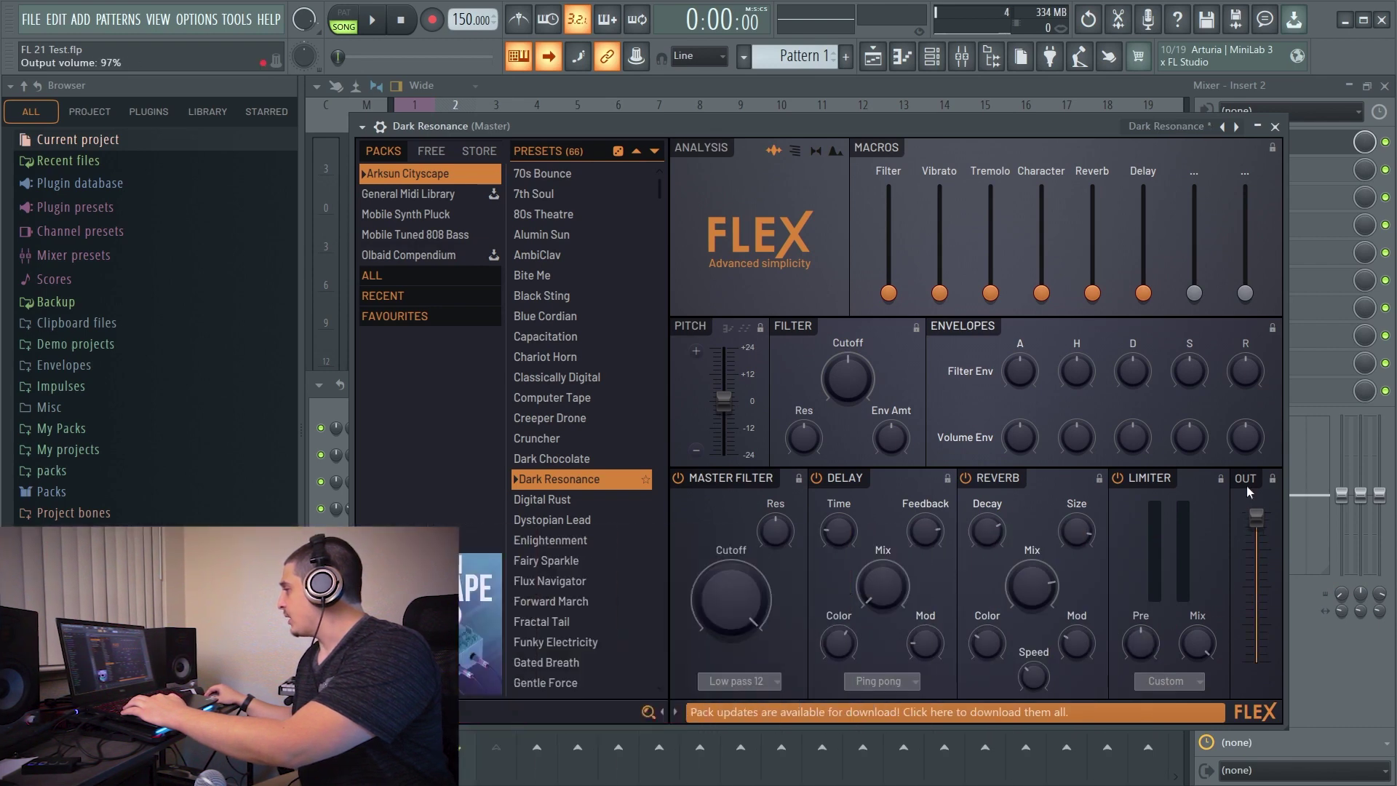
left_click(1169, 126)
left_click(1209, 446)
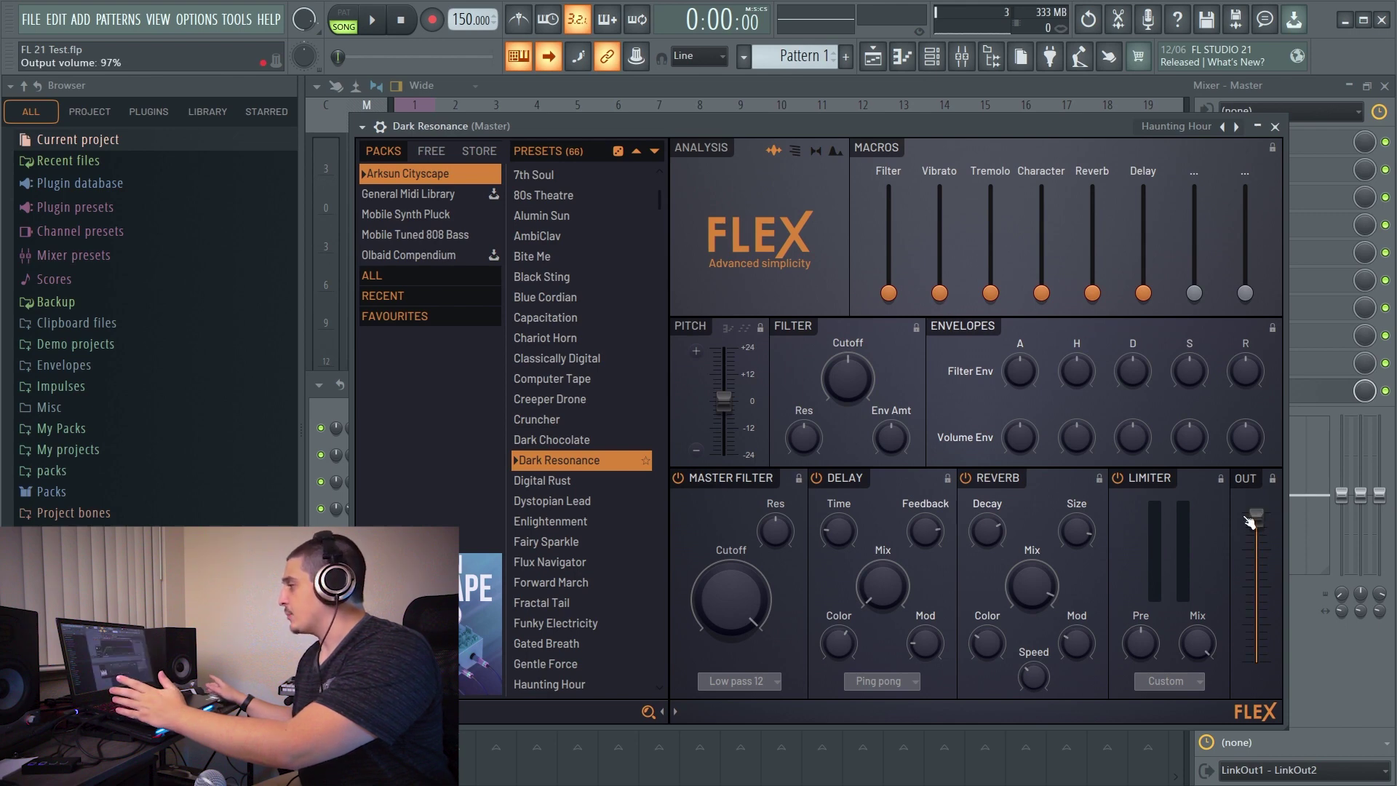
left_click_drag(1250, 135, 1264, 124)
Step: Close FLEX and view C6 Stereo's wrapper Troubleshooting compatibility options on Insert 2
left_click_drag(1100, 118, 1131, 125)
left_click(1320, 122)
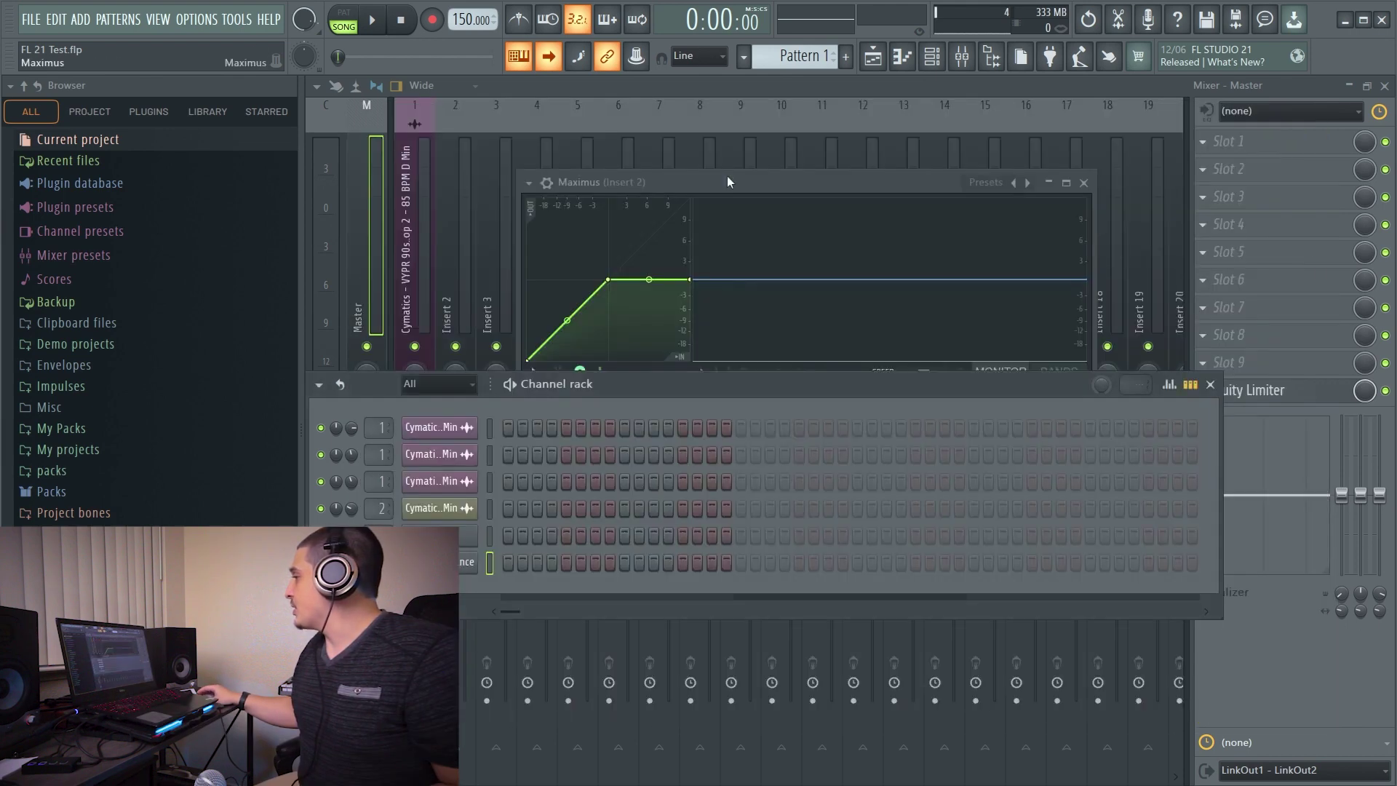
left_click(940, 185)
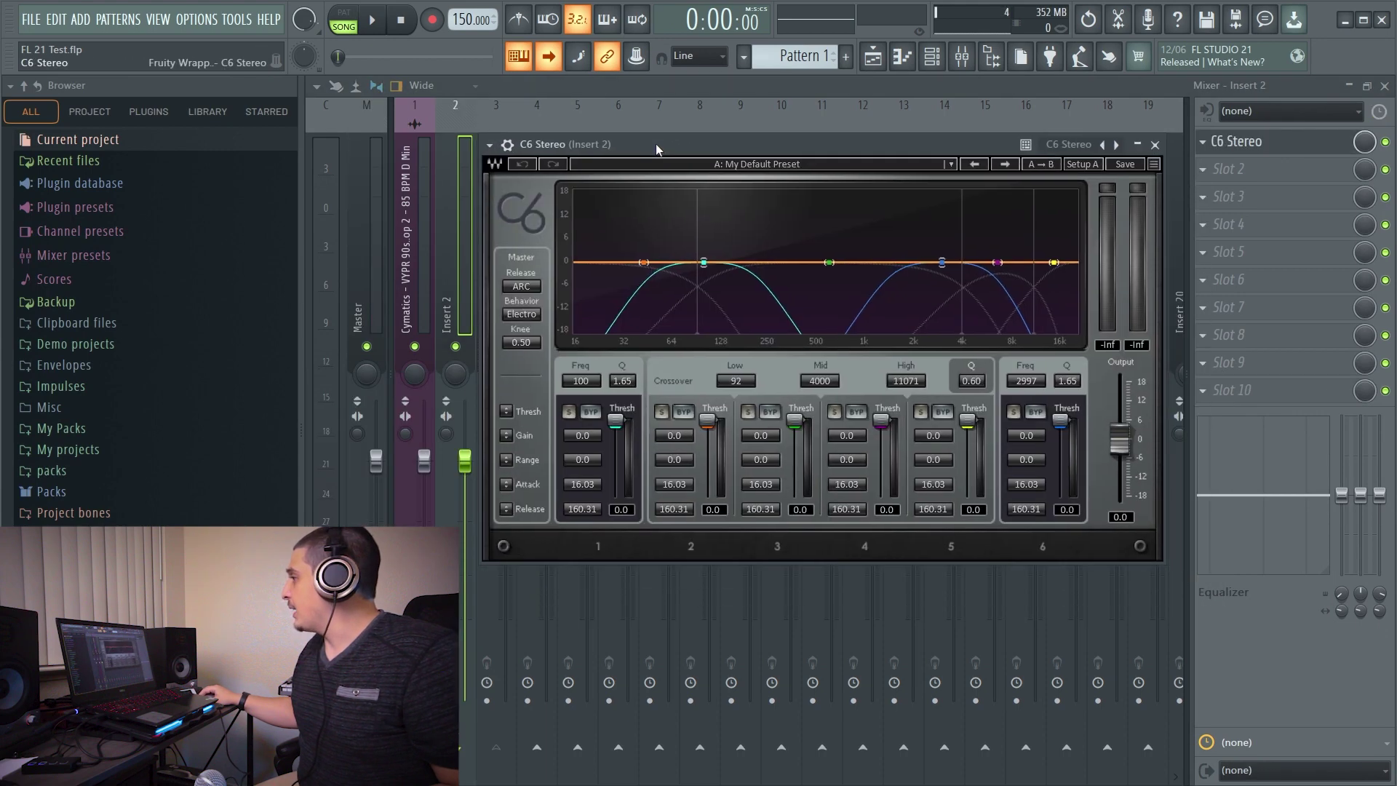
left_click_drag(656, 150, 608, 147)
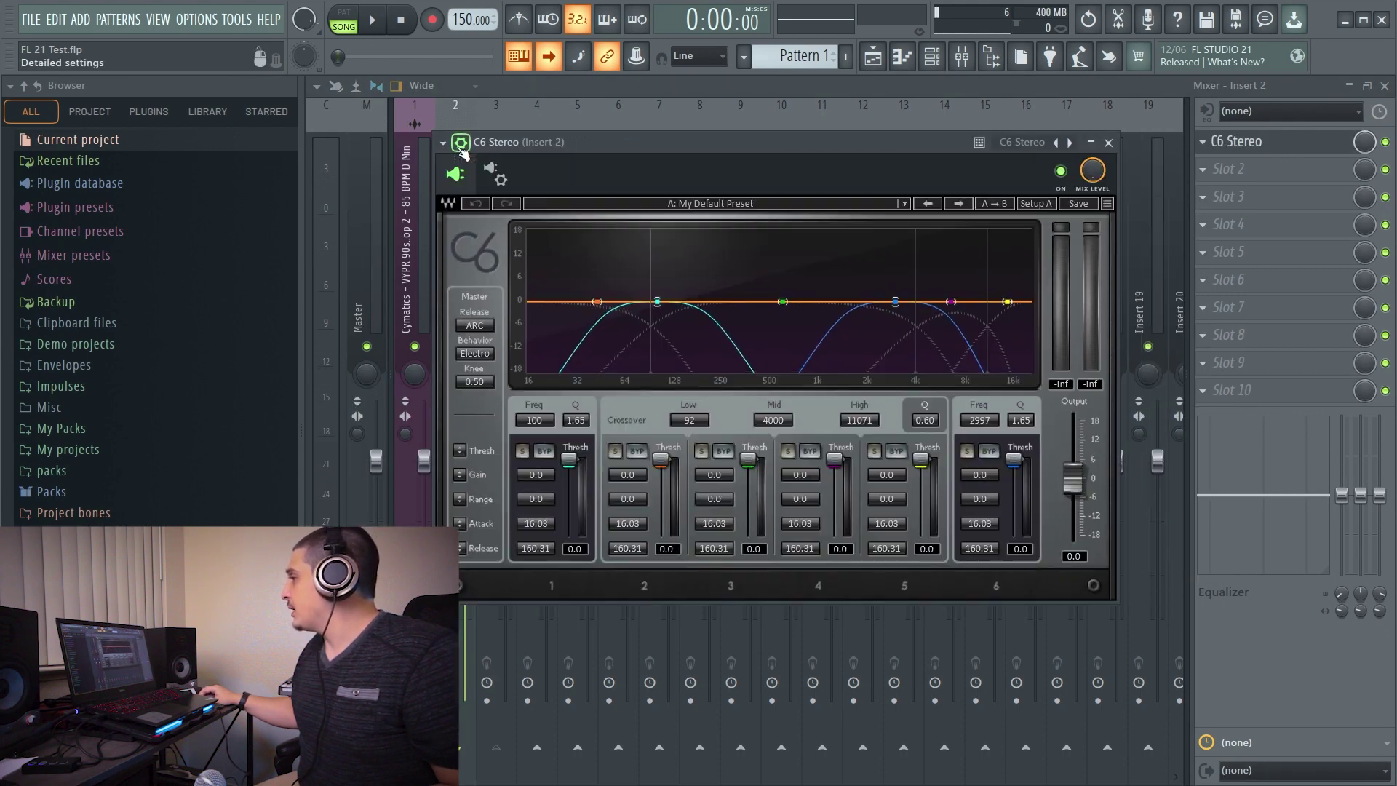
left_click(461, 142)
left_click(591, 212)
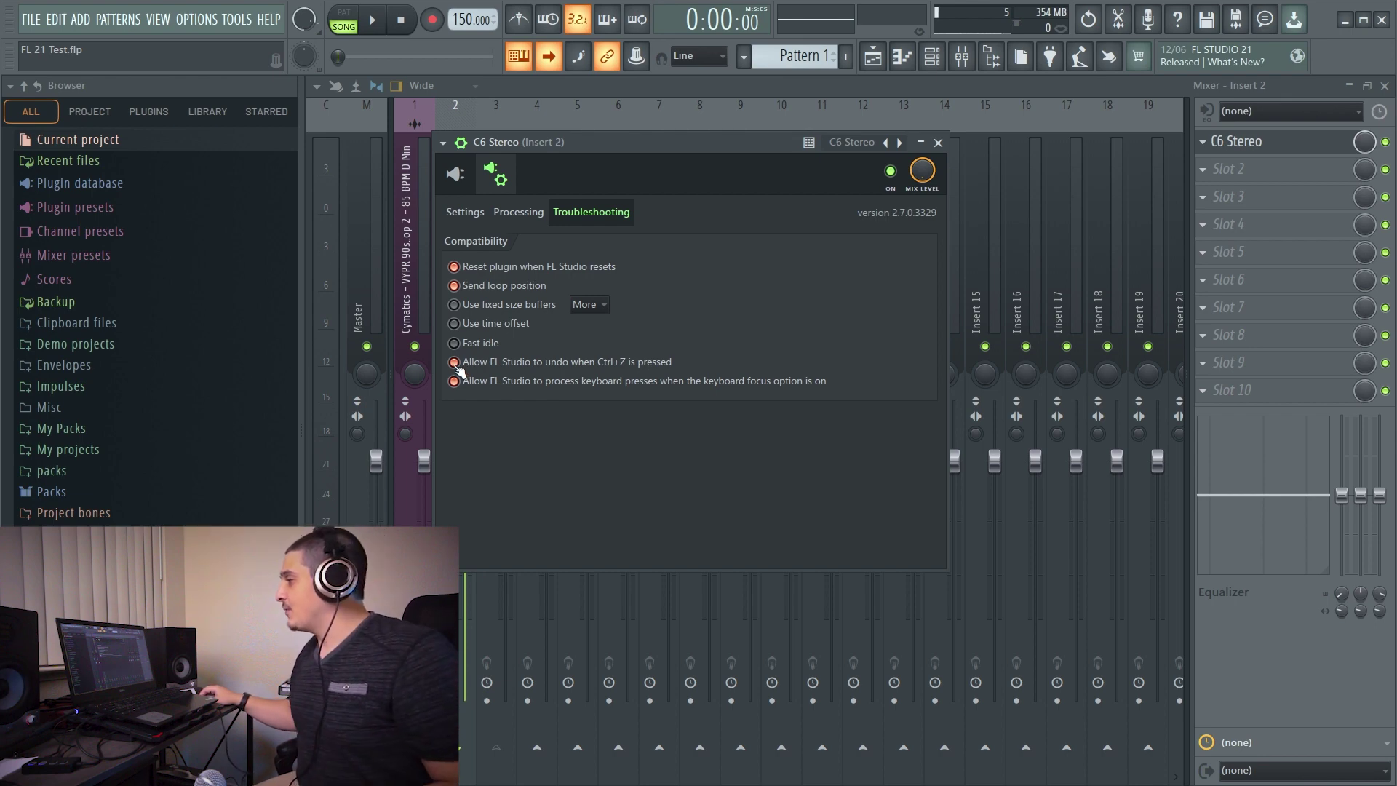
left_click_drag(644, 143, 713, 167)
left_click(524, 189)
Step: Dip Insert 2 volume to 88% and back, recheck C6's troubleshooting options, then hide the mixer
left_click(1243, 158)
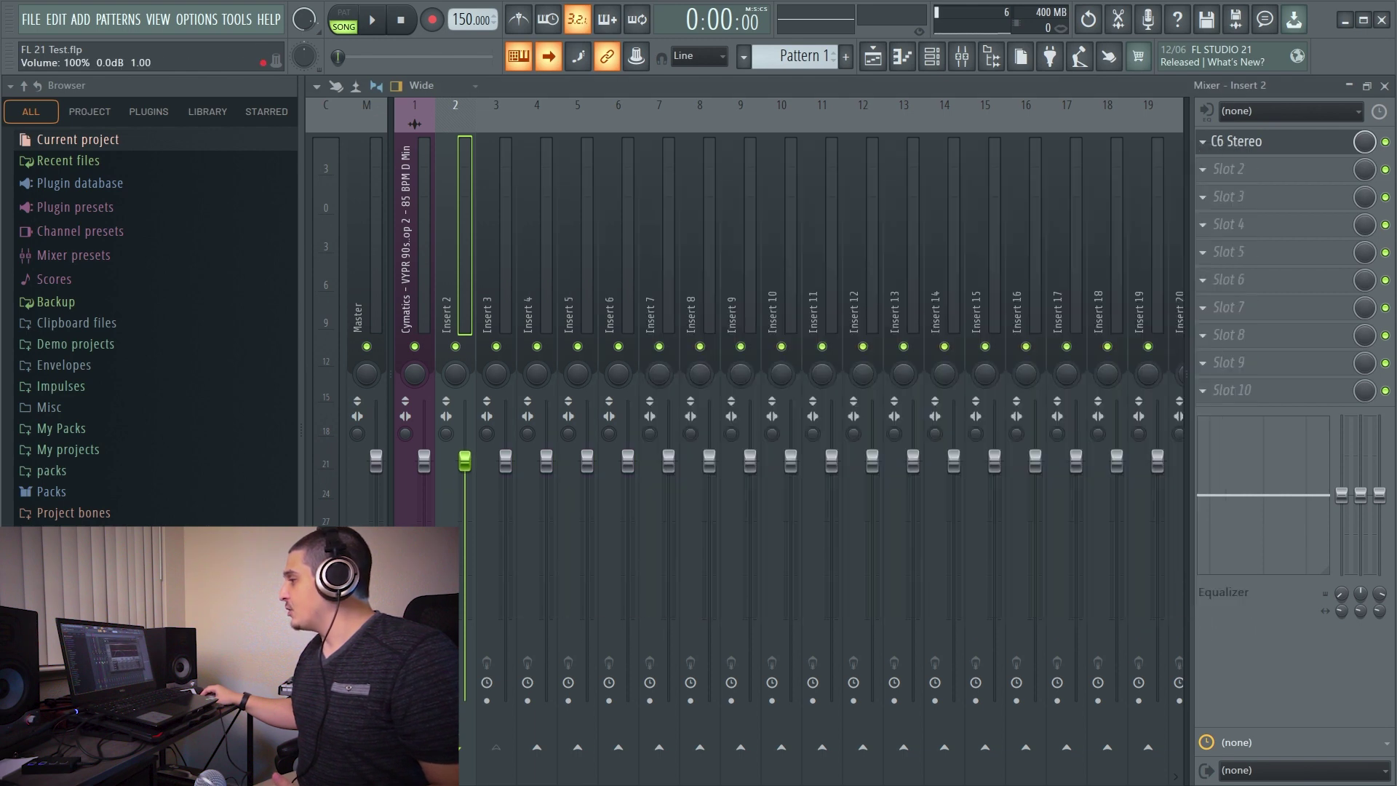
left_click_drag(465, 460, 464, 489)
left_click(1255, 141)
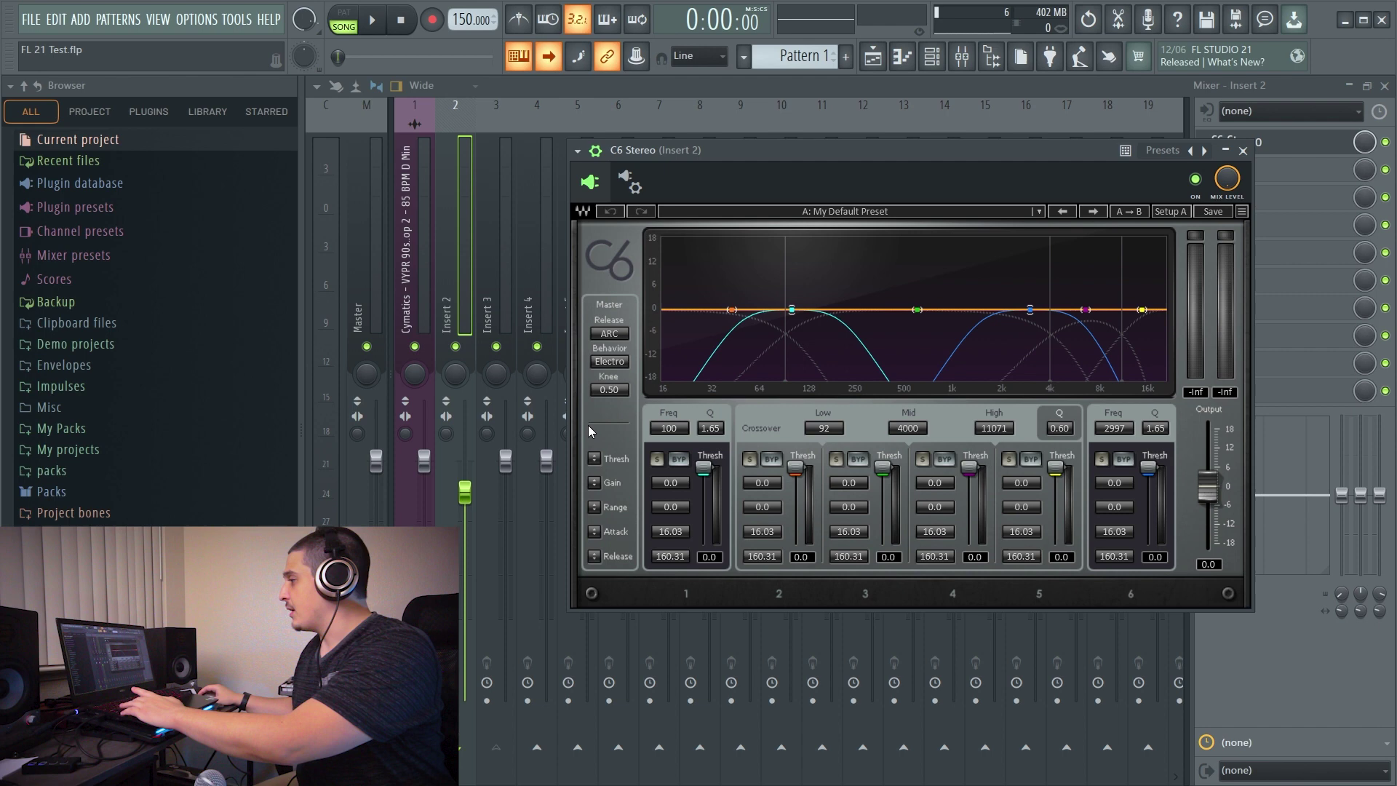
left_click(630, 182)
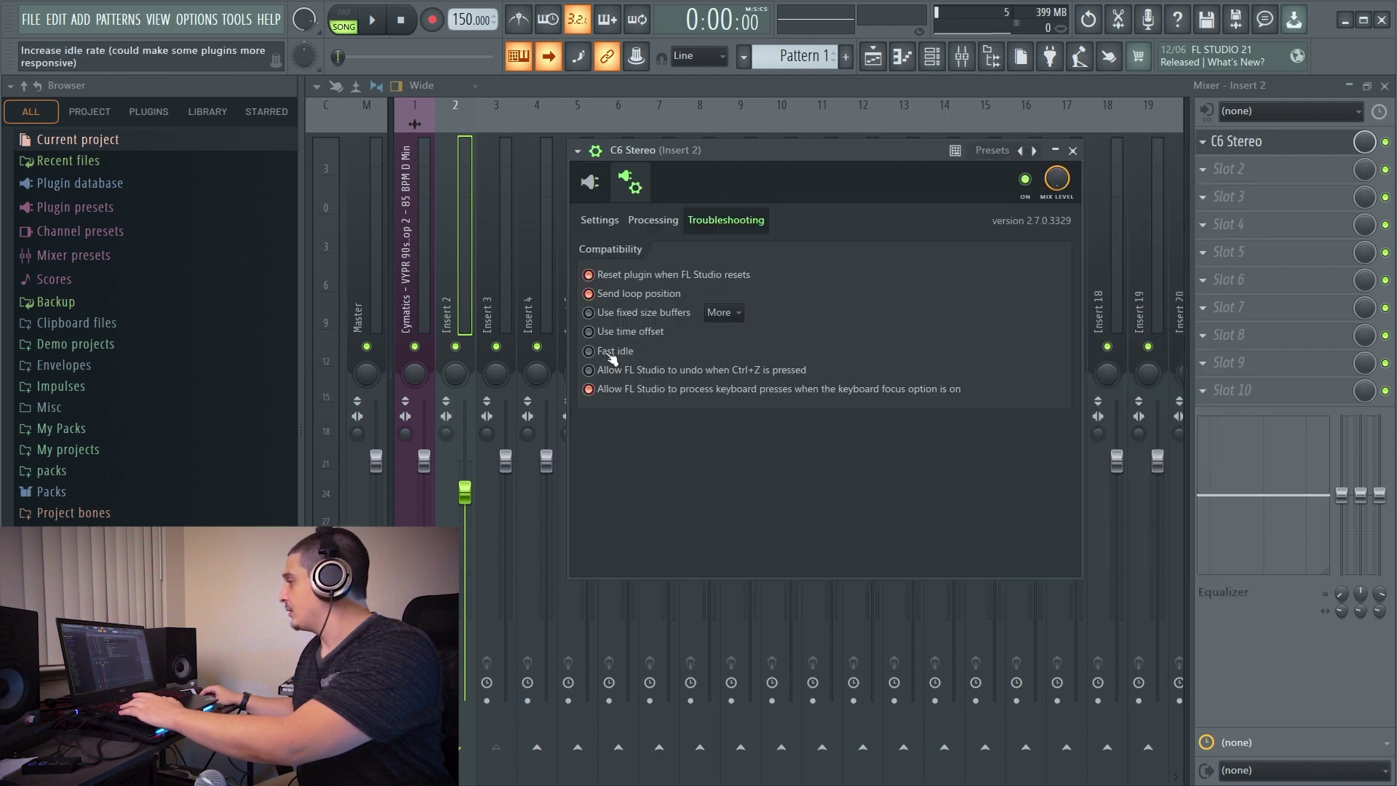
left_click_drag(739, 154, 732, 158)
left_click_drag(464, 492, 464, 461)
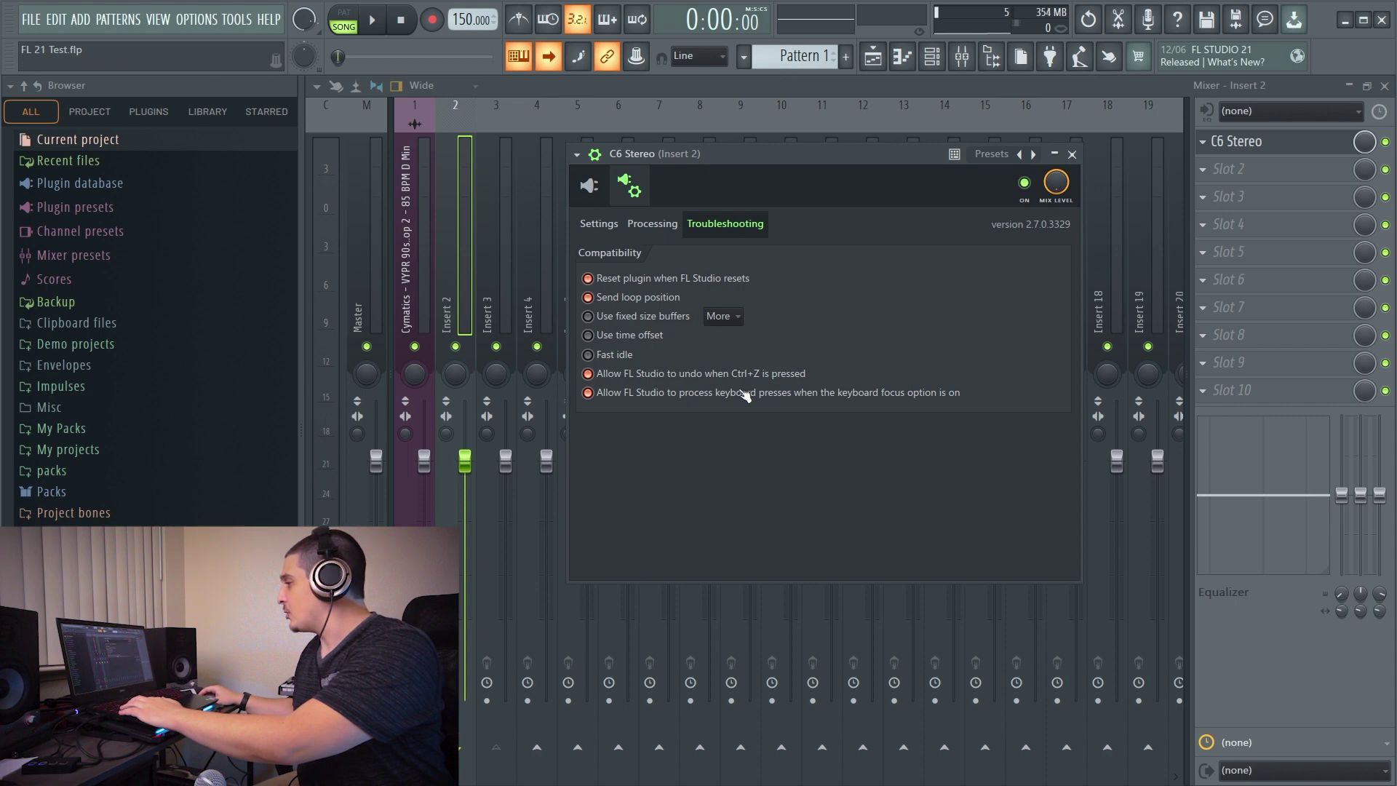
key("F9")
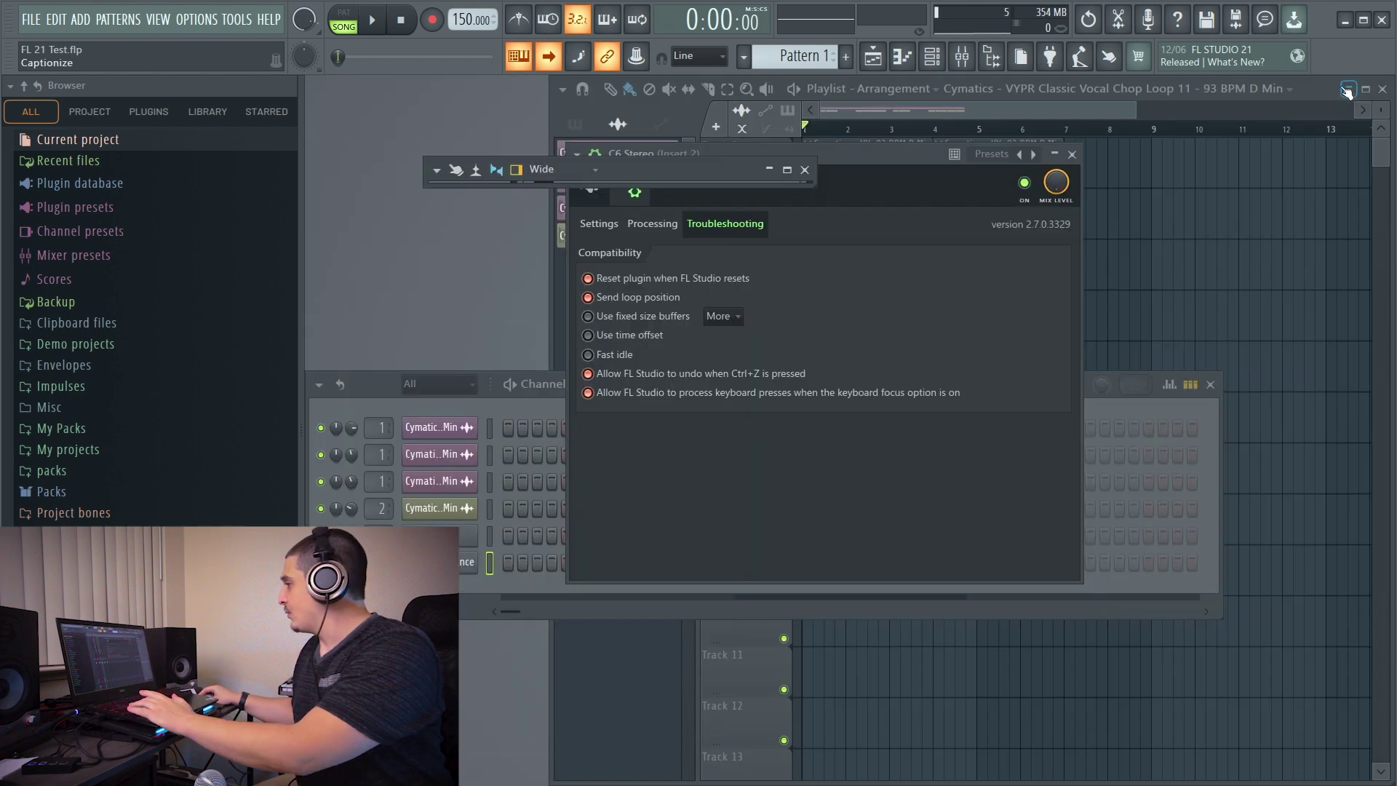
Step: Open Patcher on the Master and show its VFX Sequencer window, moved up-left
left_click(463, 542)
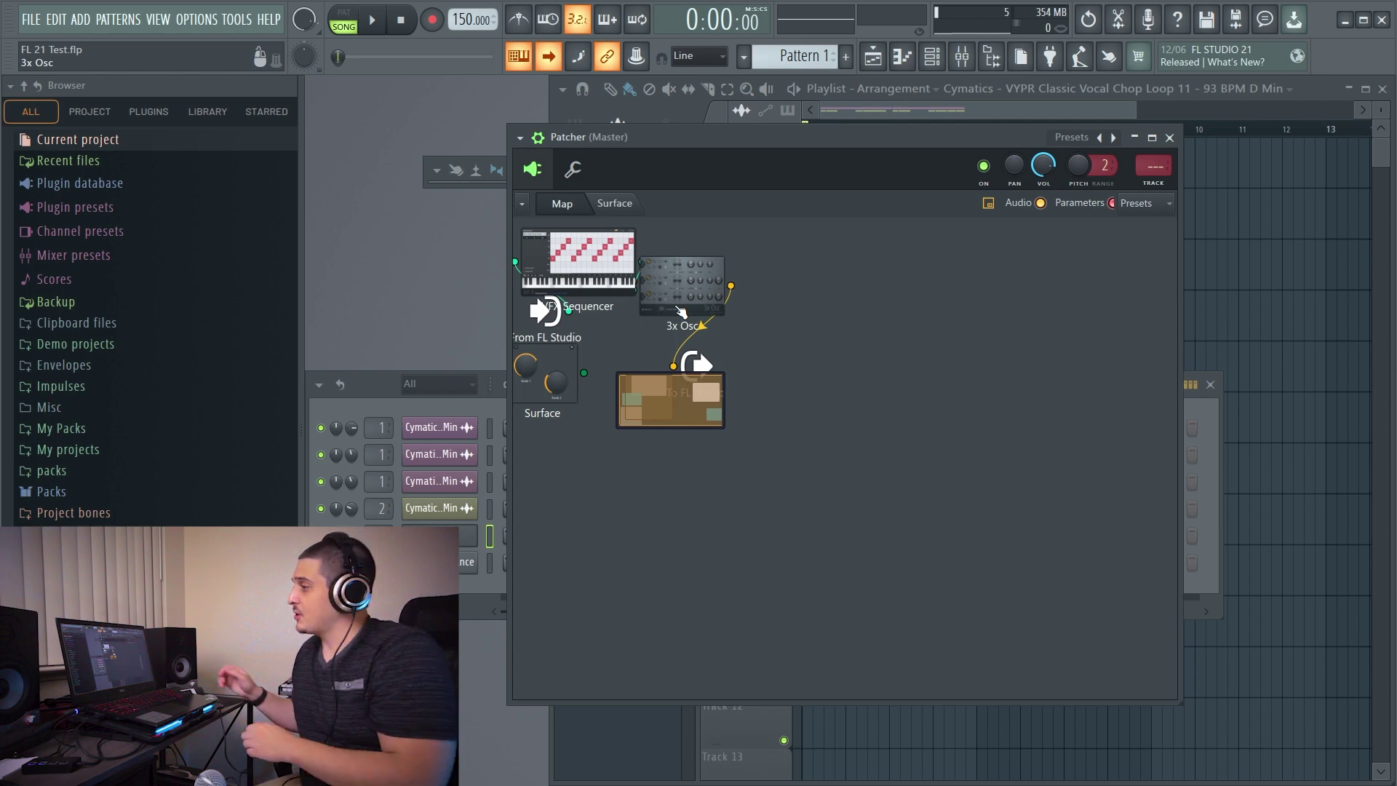
left_click(610, 268)
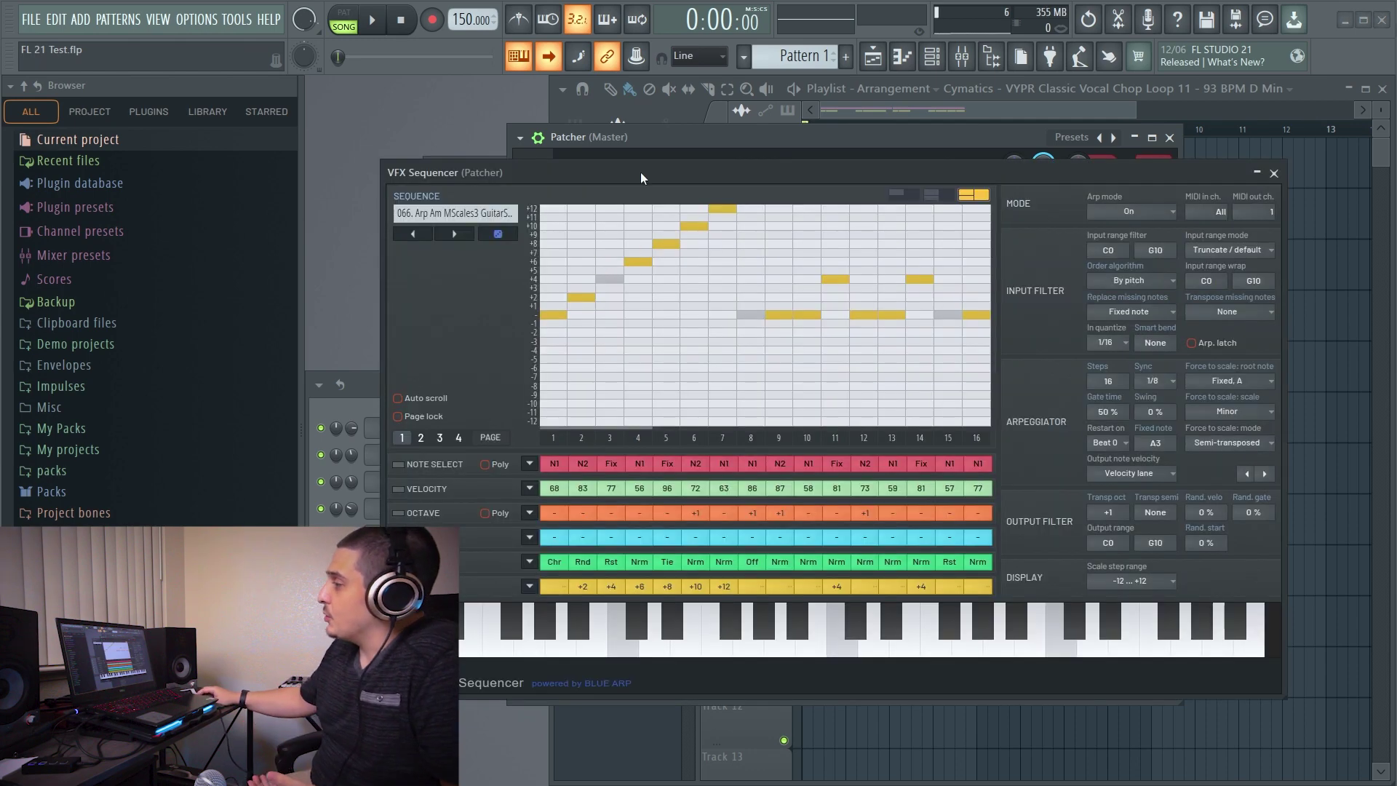
left_click_drag(641, 171, 624, 130)
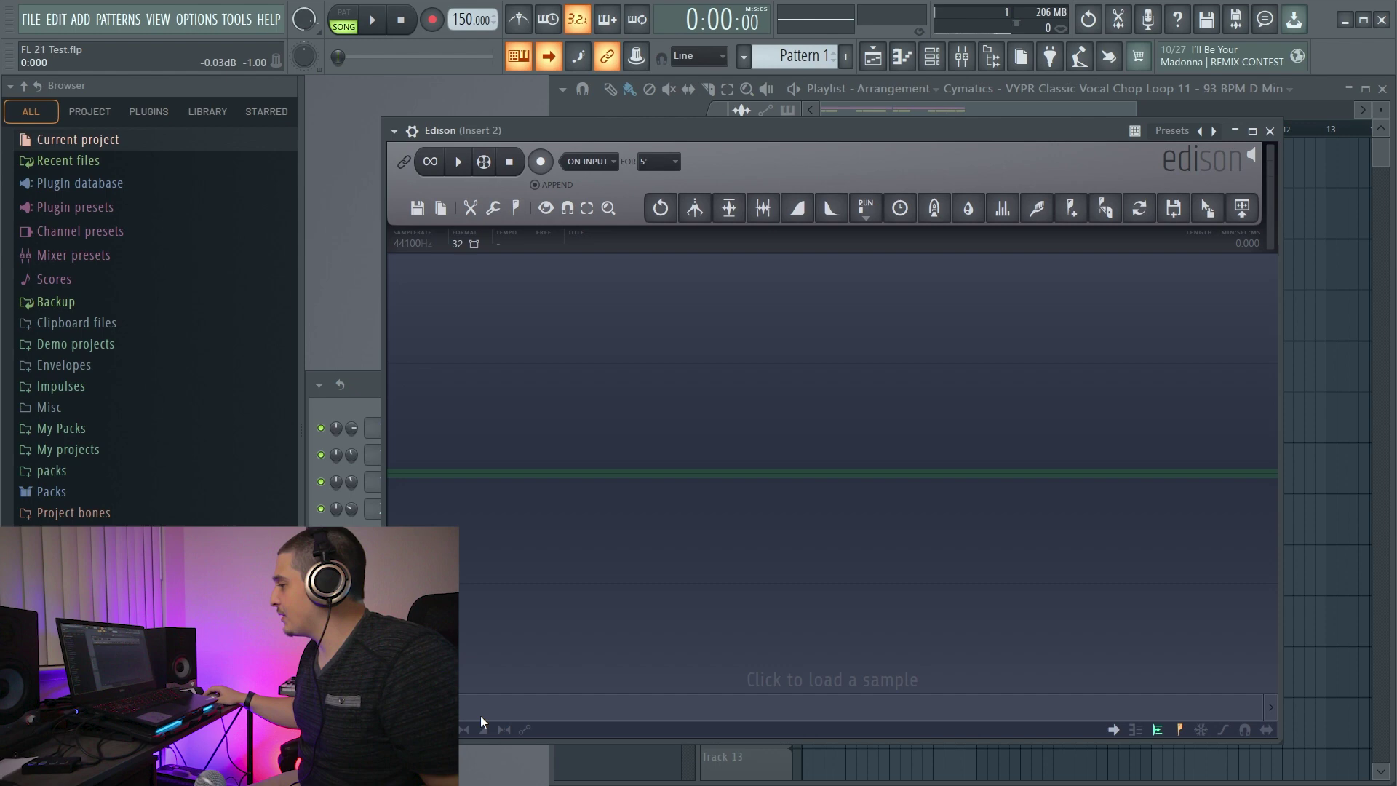
Step: Enable Edison's volume envelope, load VOX_RELOADED (5), and add three envelope points
left_click(464, 729)
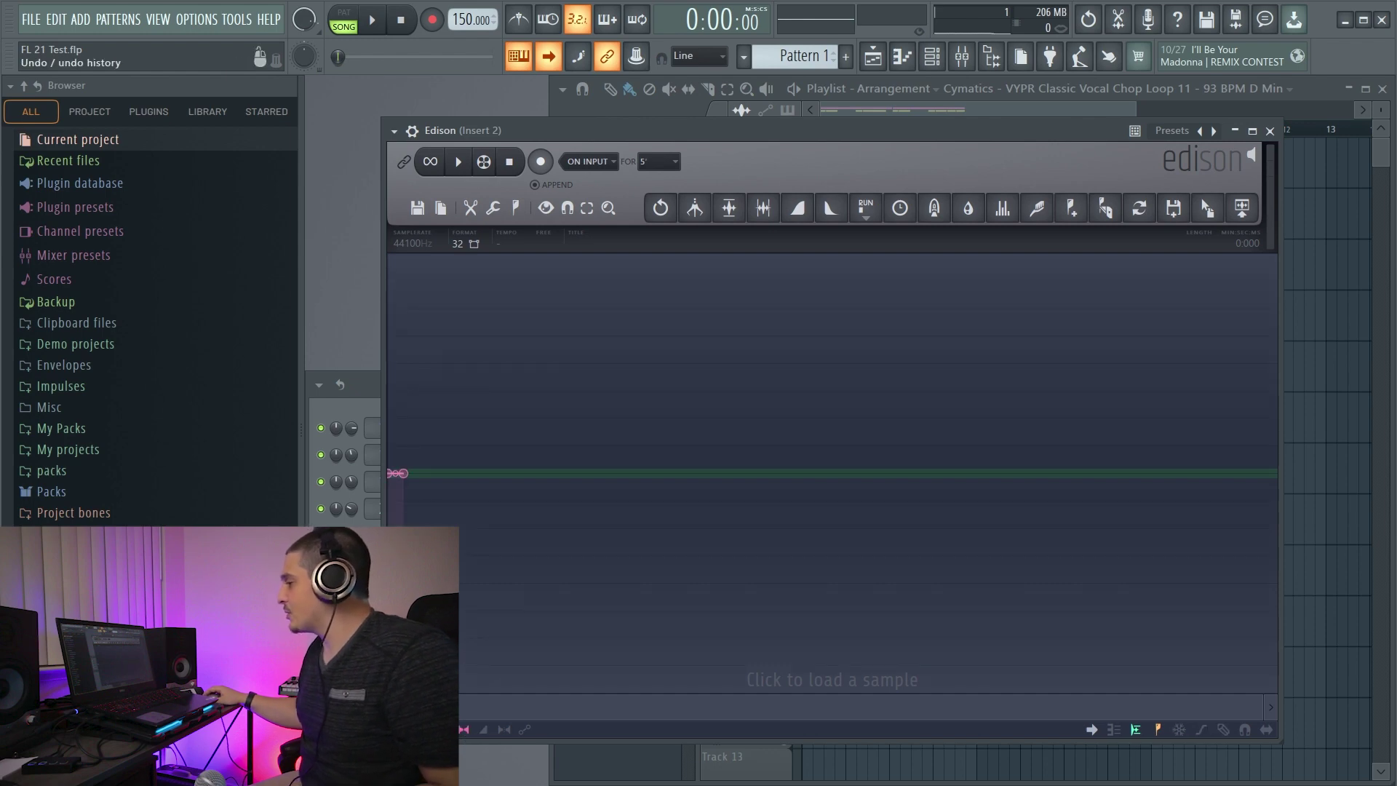
left_click(32, 491)
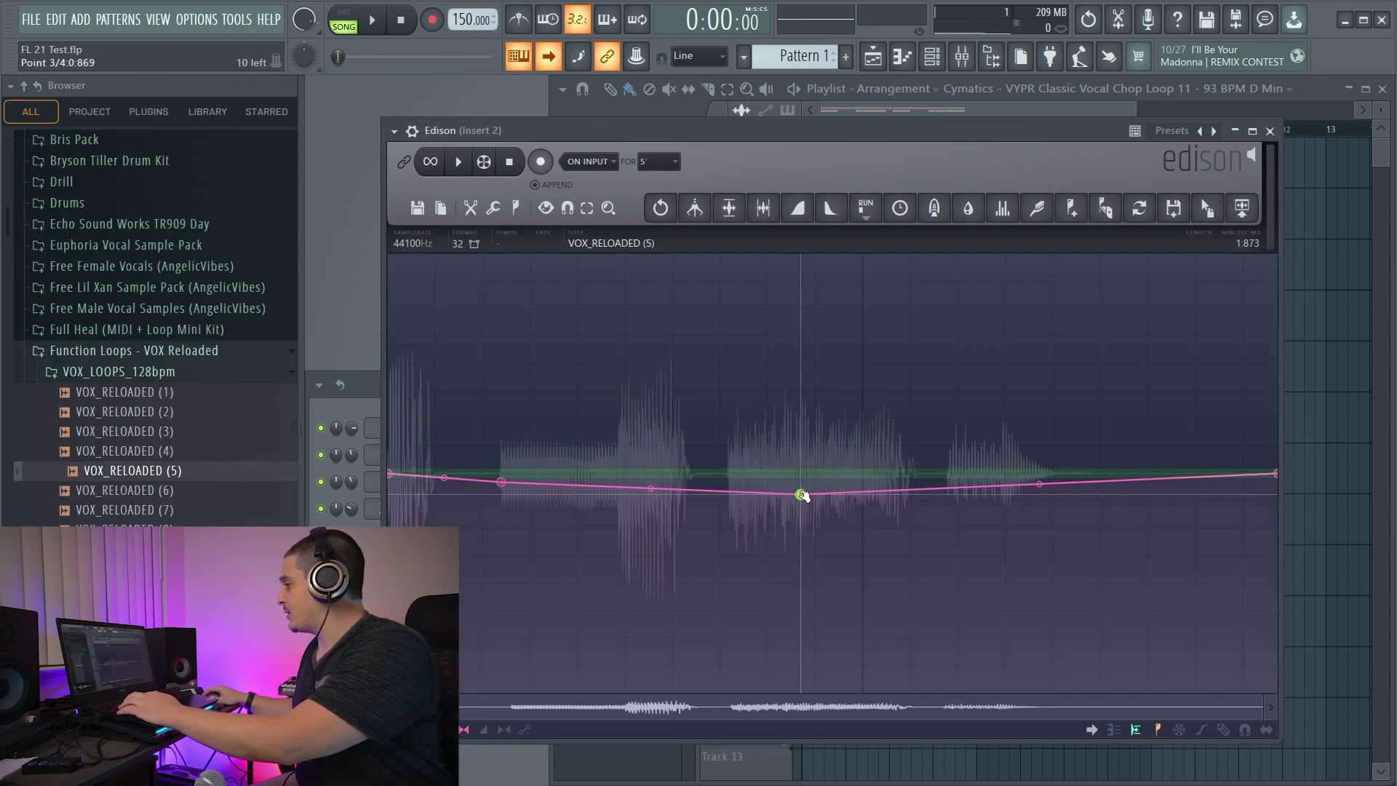
left_click(807, 432)
left_click(925, 396)
left_click(994, 469)
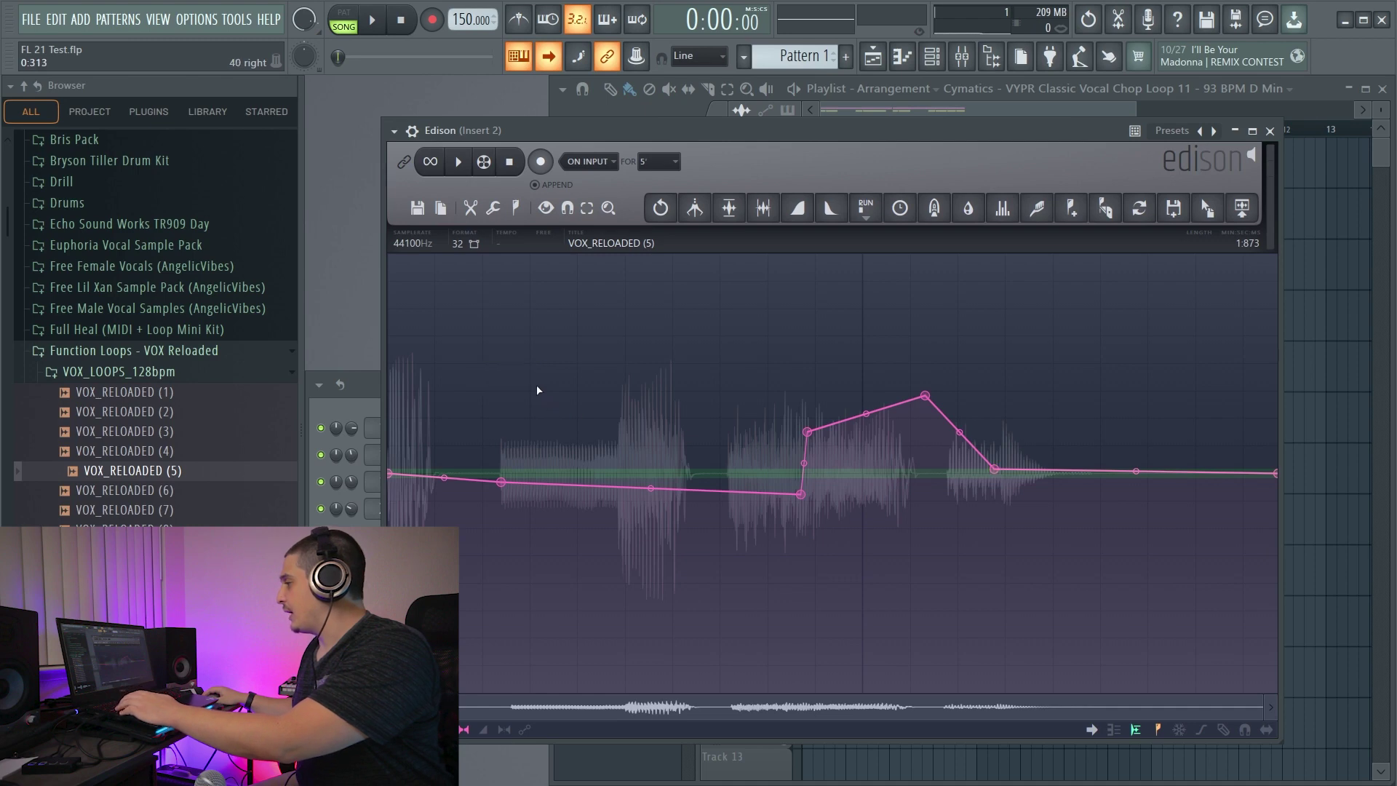
Step: Box-select the five envelope points and raise them so the later phrases swell
left_click_drag(483, 360, 1085, 607)
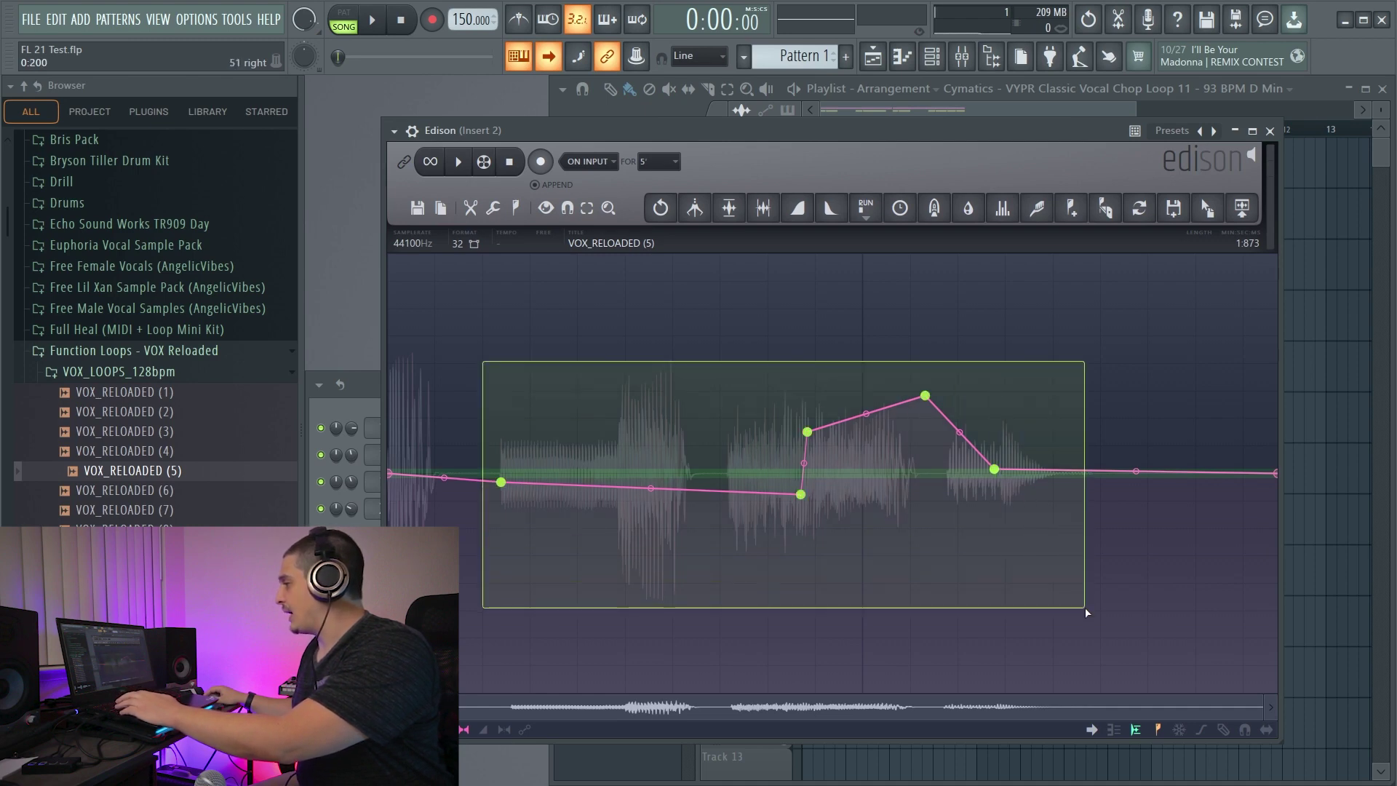
left_click_drag(801, 495, 848, 478)
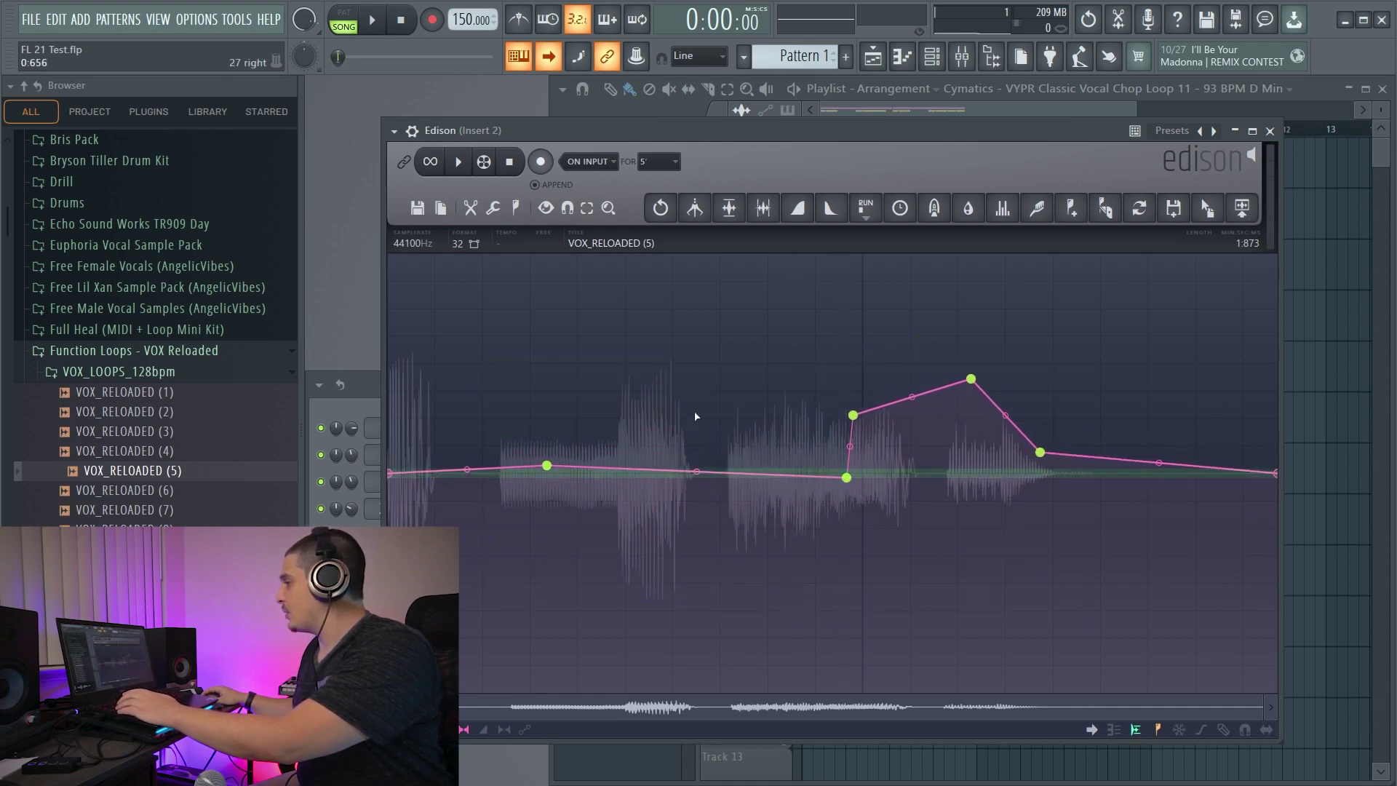
left_click_drag(517, 326, 1041, 612)
mouse_move(848, 478)
left_mouse_down()
mouse_move(837, 473)
mouse_move(897, 494)
mouse_move(855, 488)
left_mouse_up()
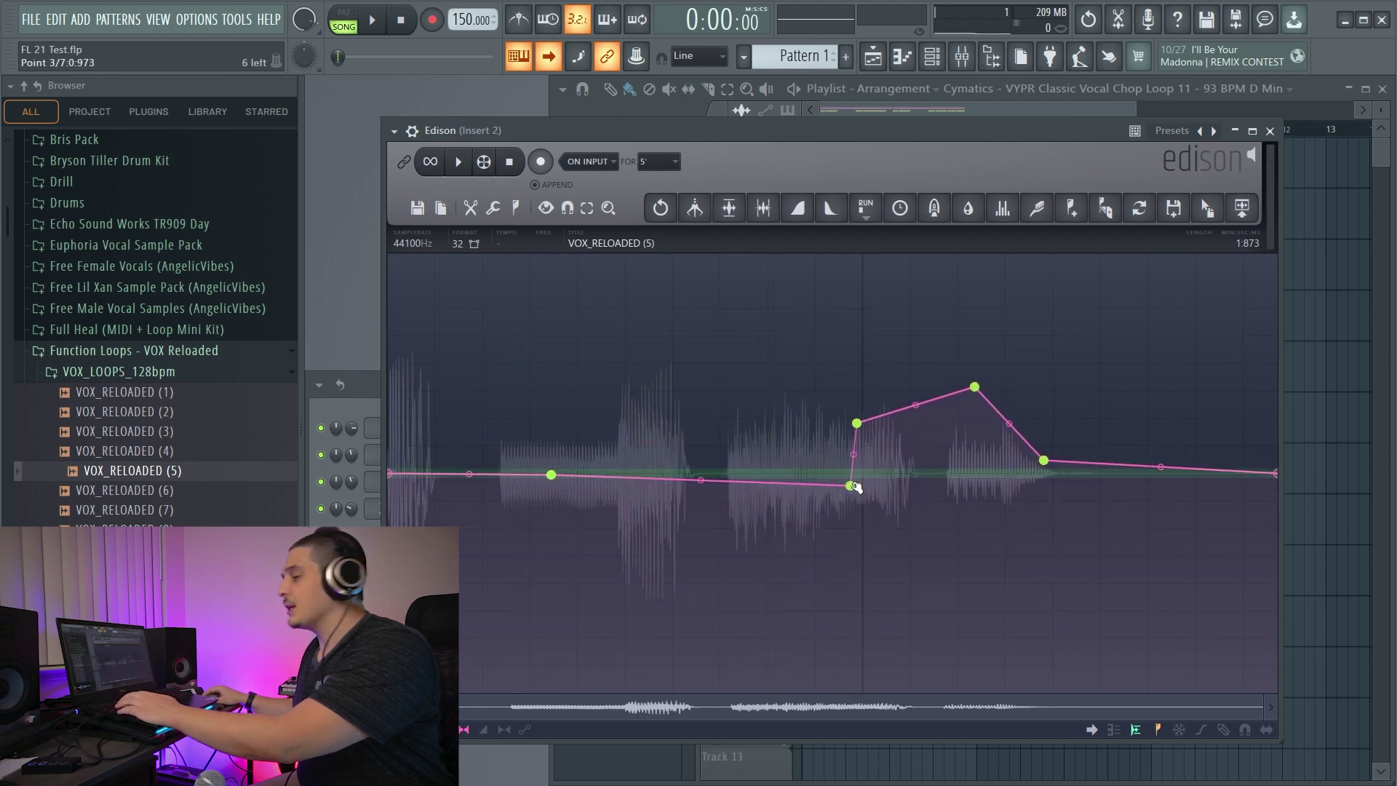
left_click(882, 284)
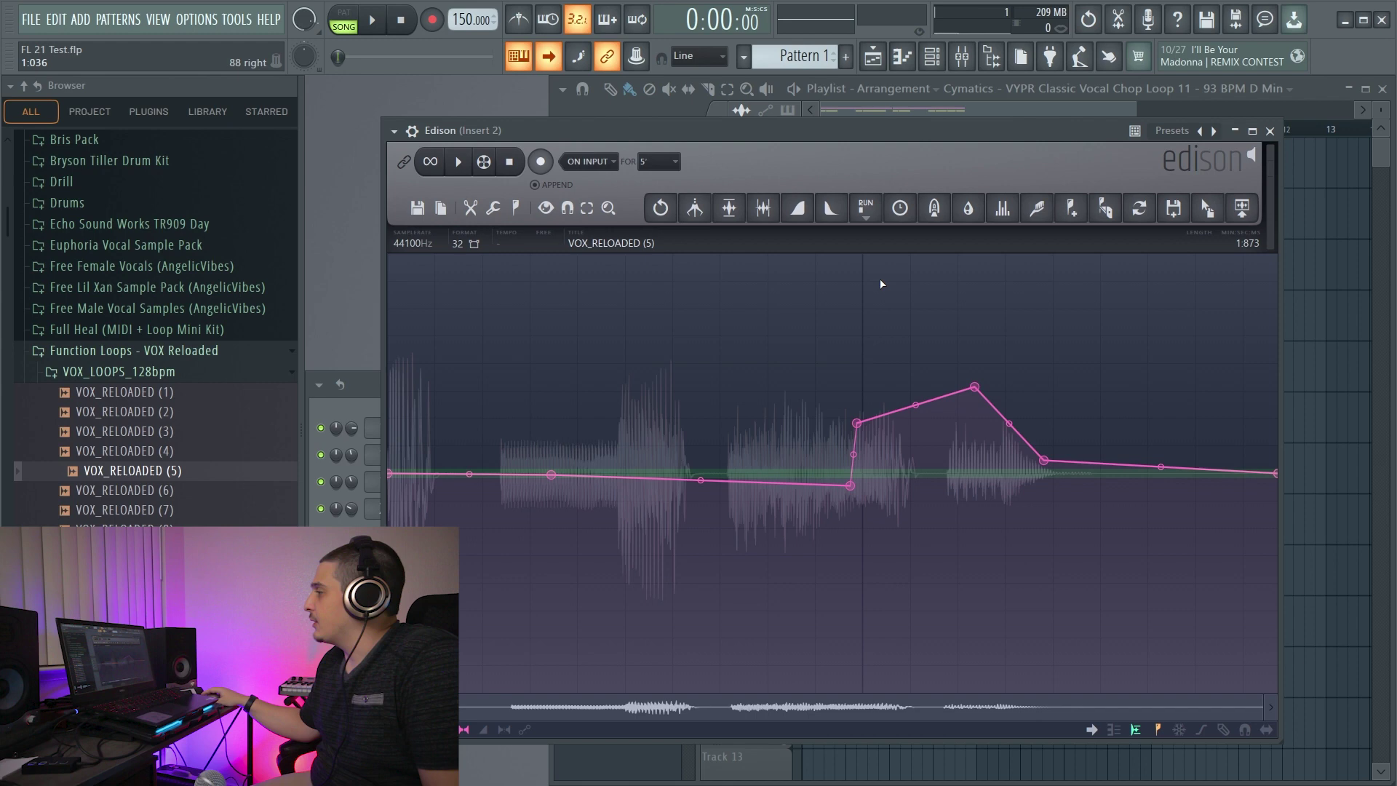
left_click(866, 211)
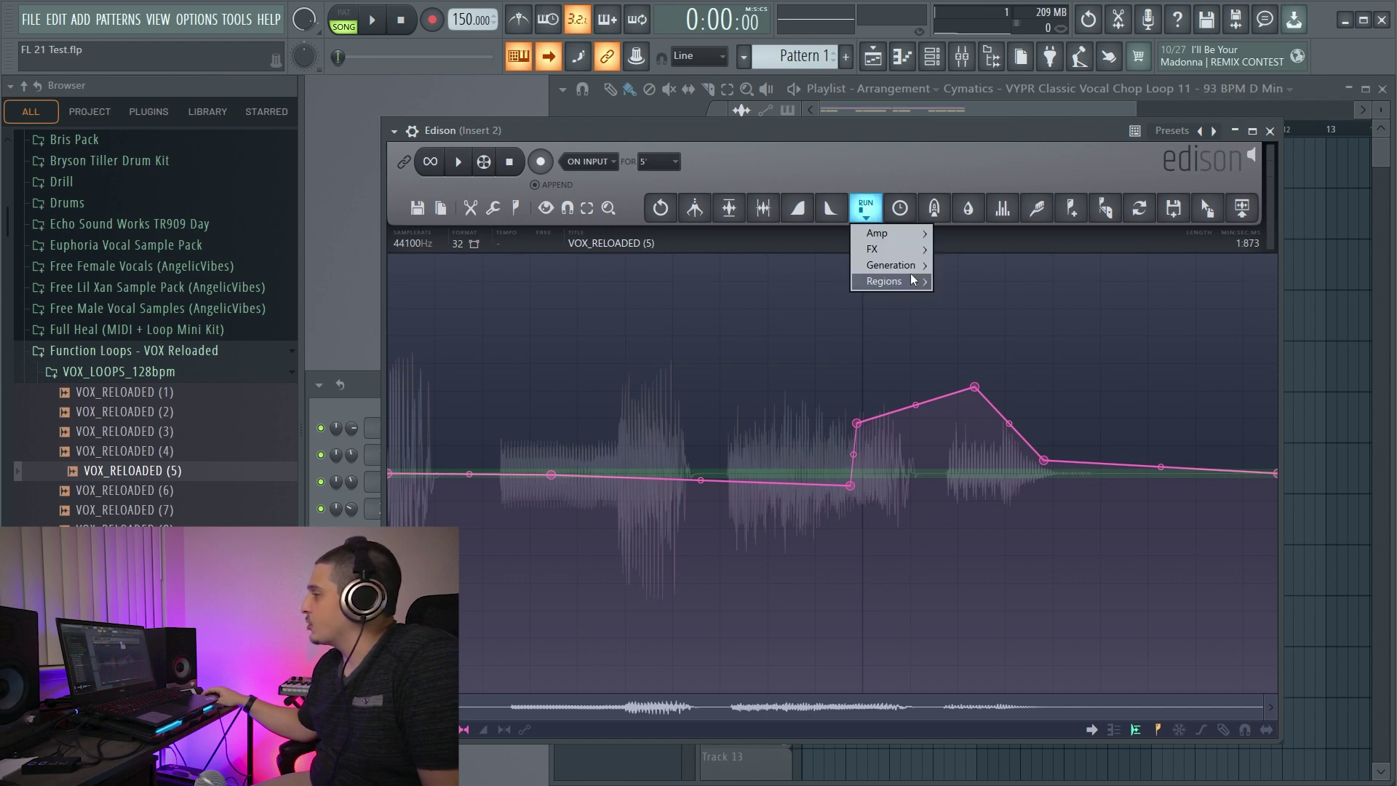
left_click(846, 151)
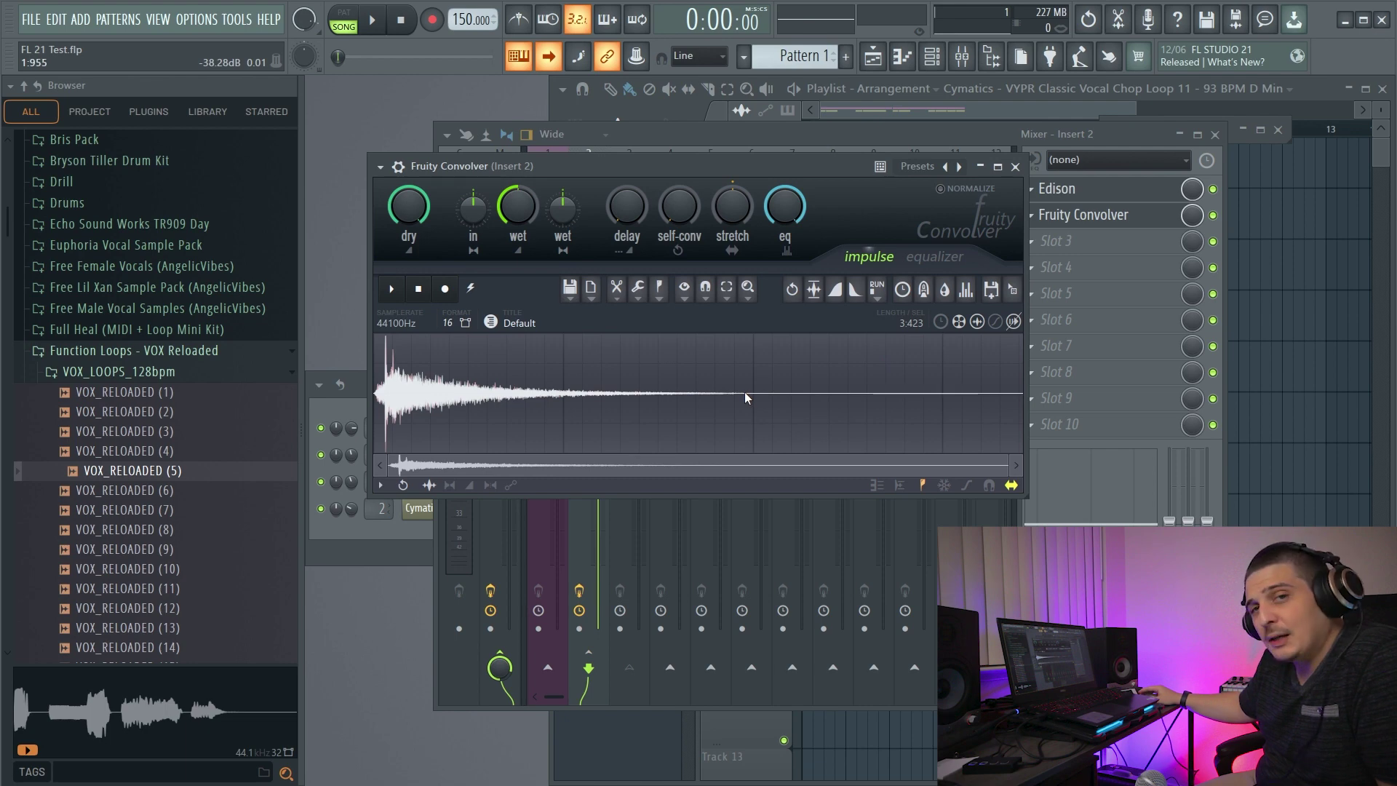
Step: Link channel 4's volume knob to a controller
left_click(399, 534)
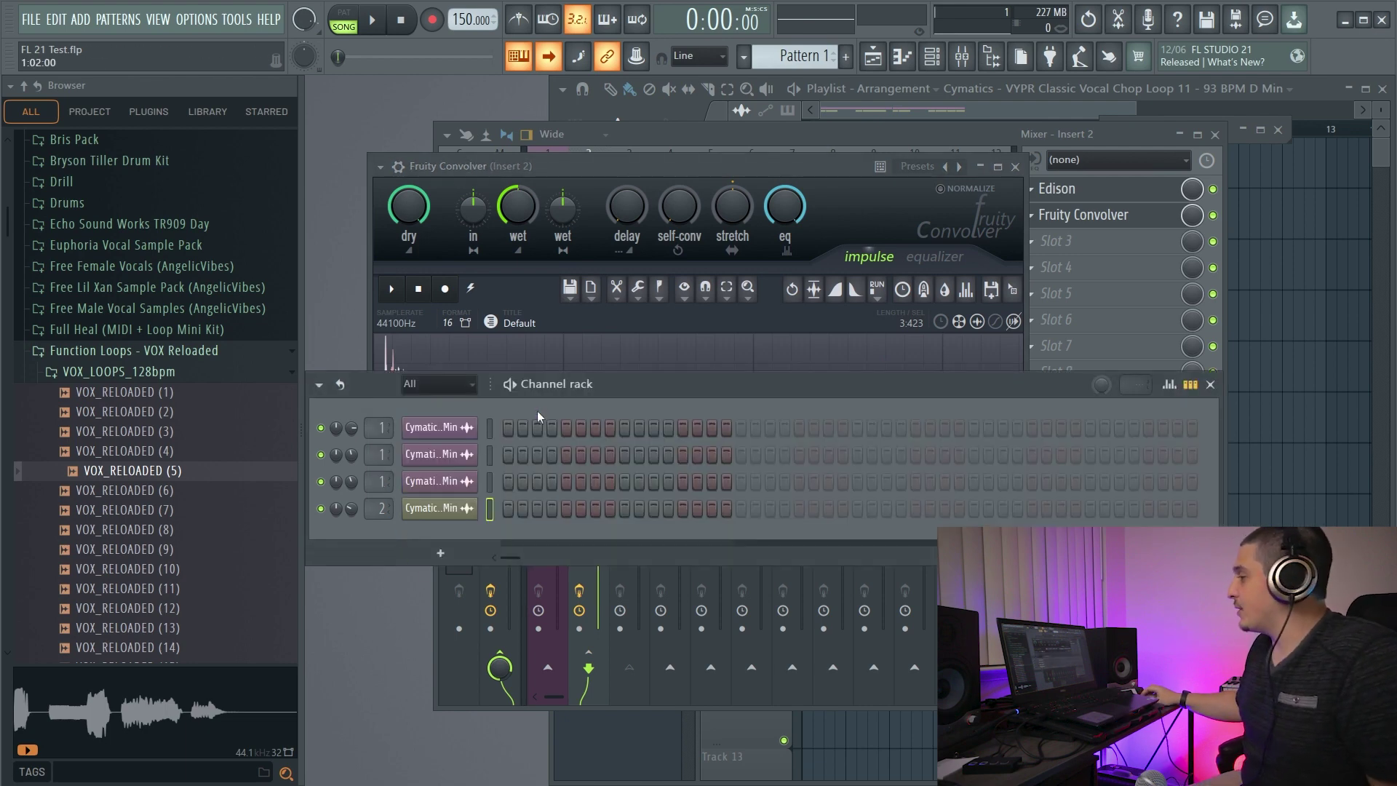
left_click_drag(537, 410, 579, 393)
right_click(395, 493)
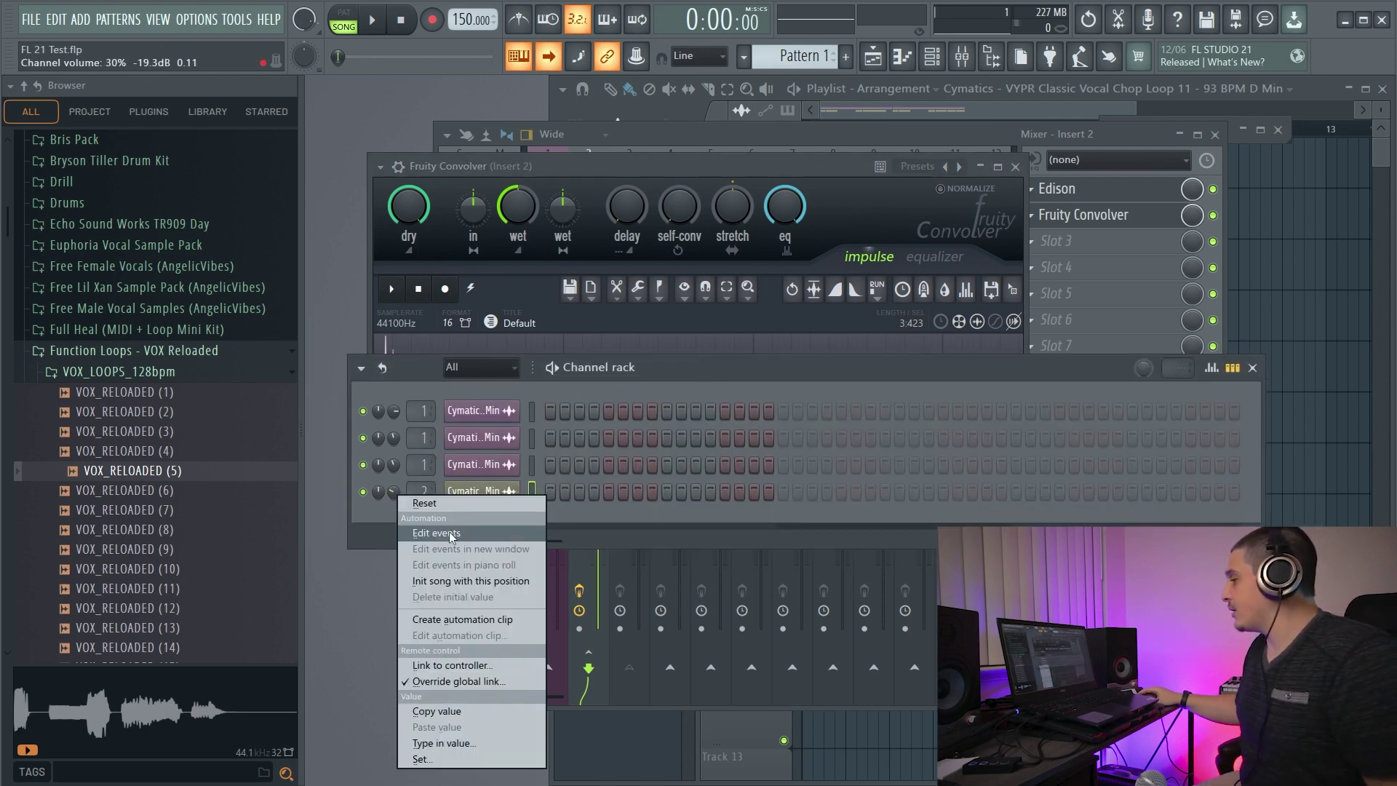
left_click(487, 666)
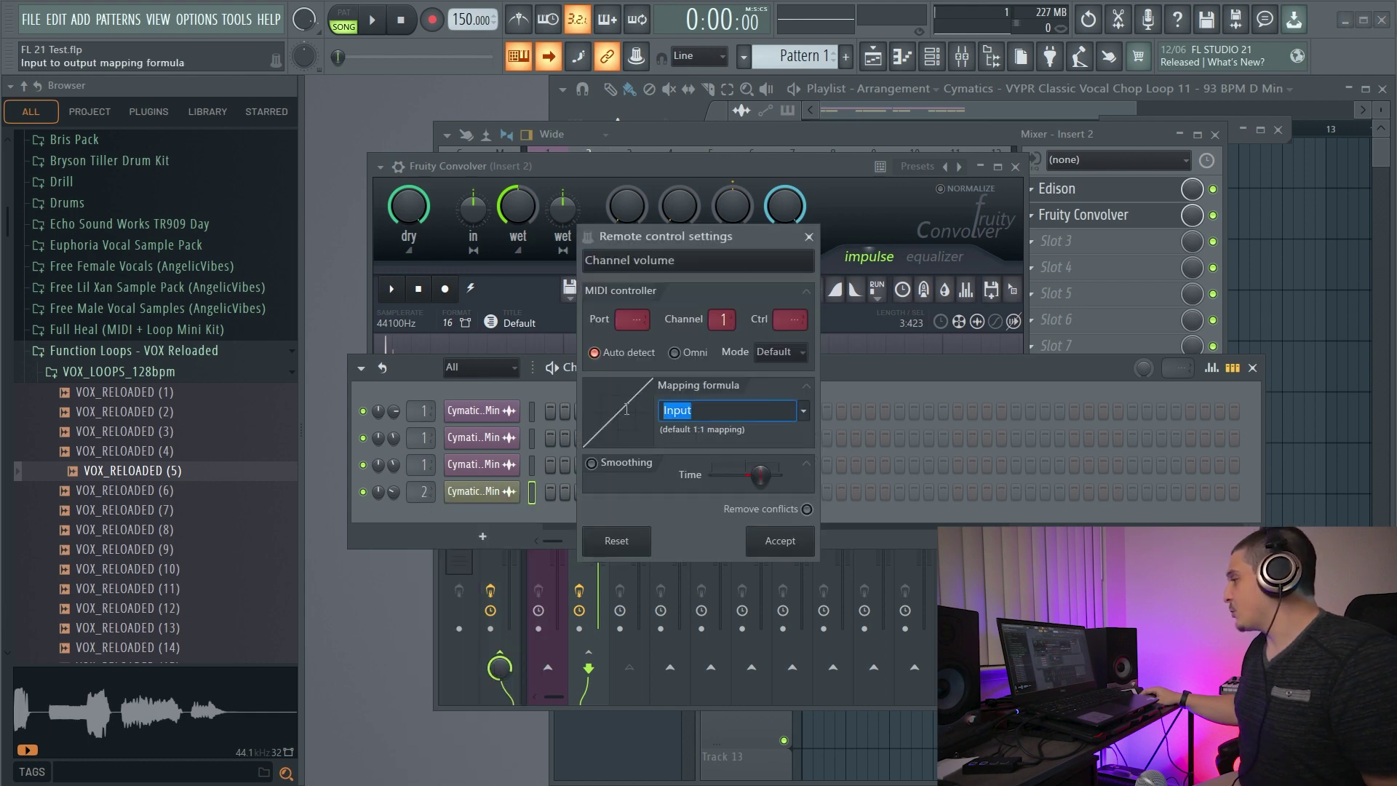
Step: Try the mapping formula 'Input fmod 0.5', then reset it to 'input'
left_click(726, 419)
type("fmod 0.5")
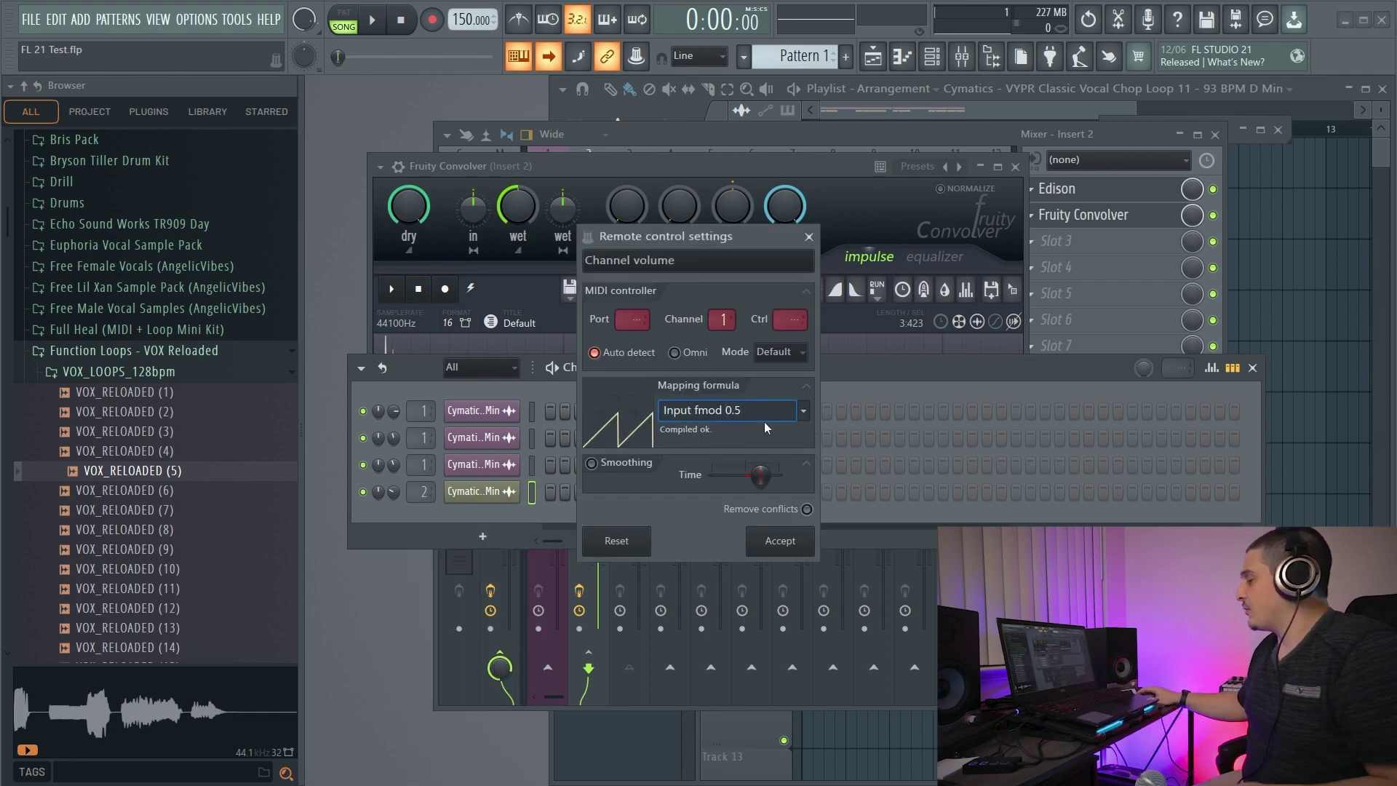
key("ctrl+a")
key("BackSpace")
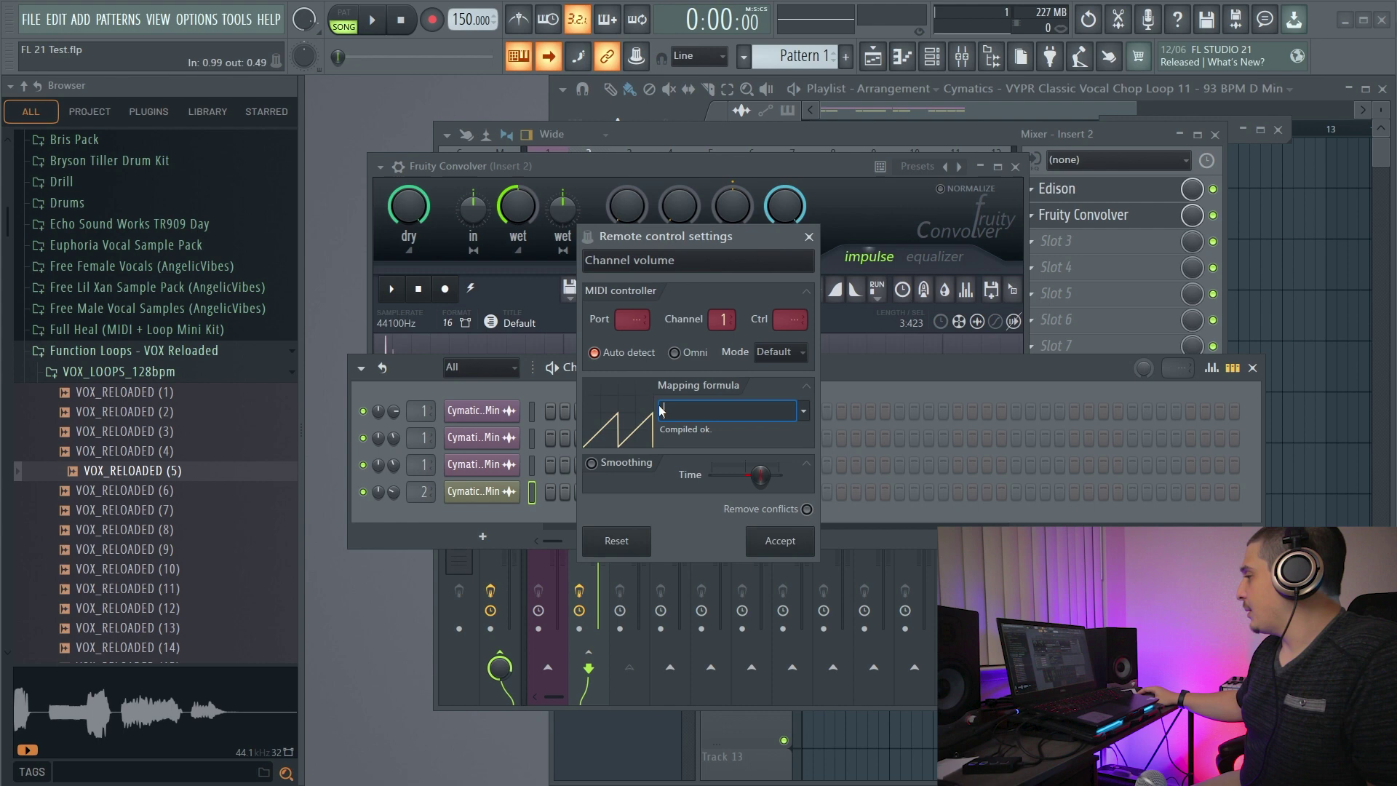
type("input")
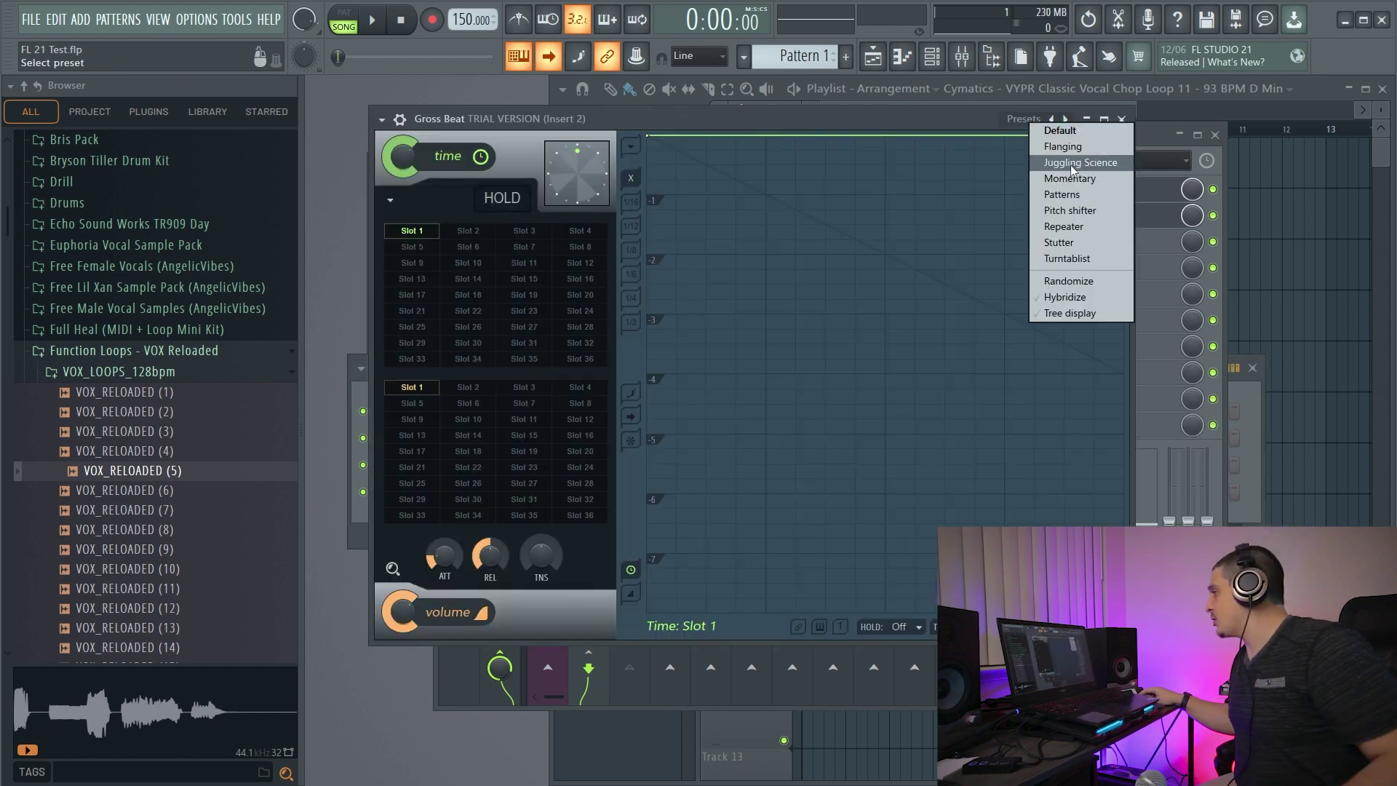
Step: Load Juggling Science in Gross Beat, picking Returner time slot and Katana then Smasher volume slots
left_click(1071, 164)
left_click(483, 264)
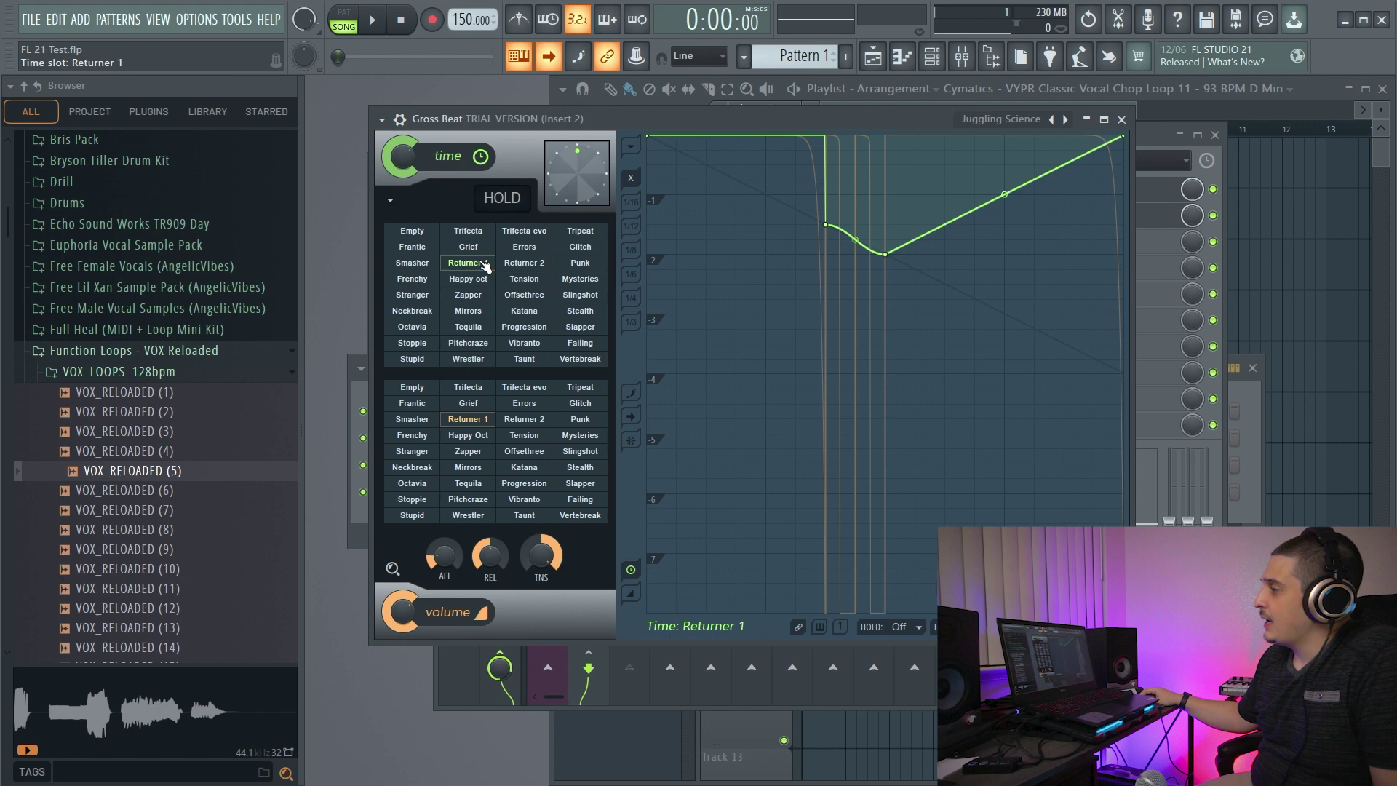
left_click(524, 468)
left_click(412, 420)
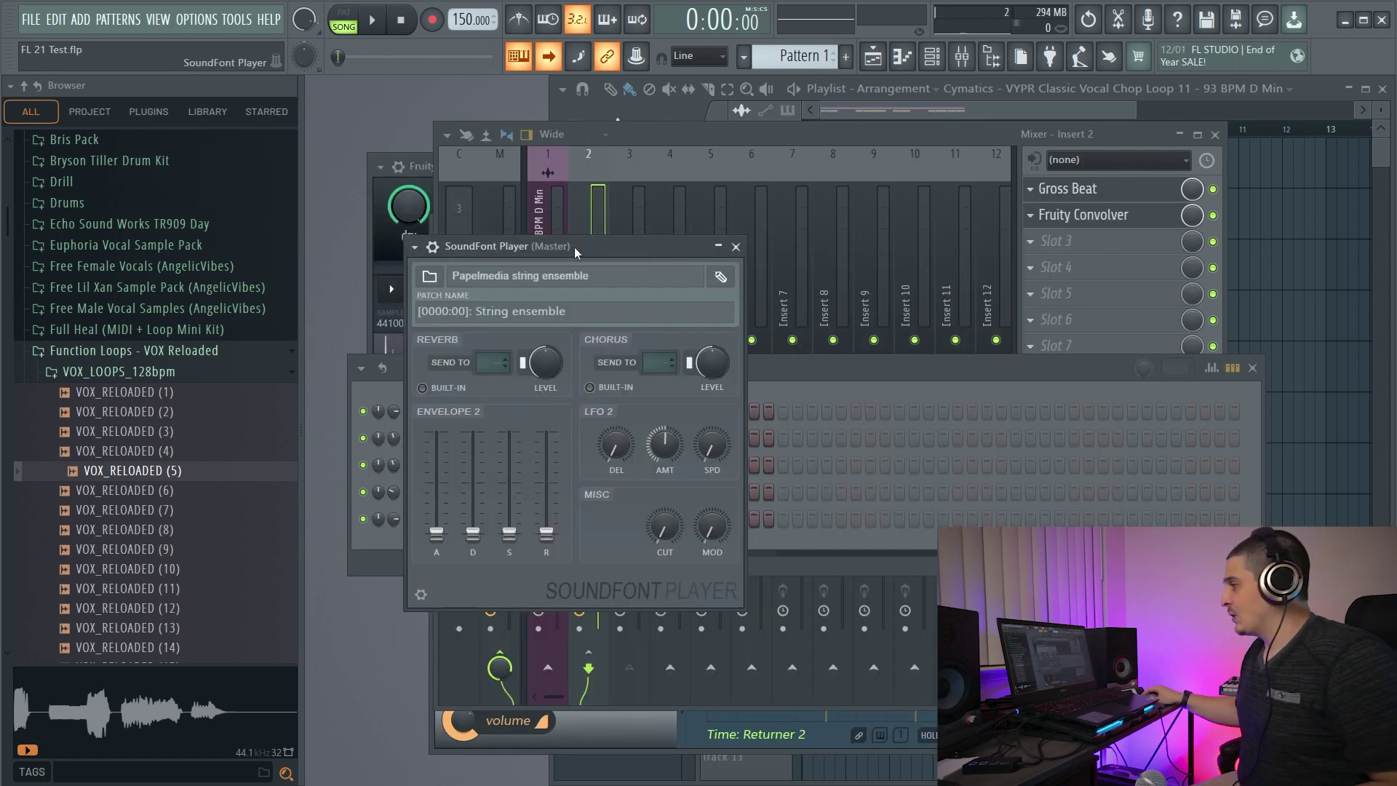
Step: Switch the SoundFont Player to Instrument program mode and play two test notes
left_click_drag(574, 247, 636, 224)
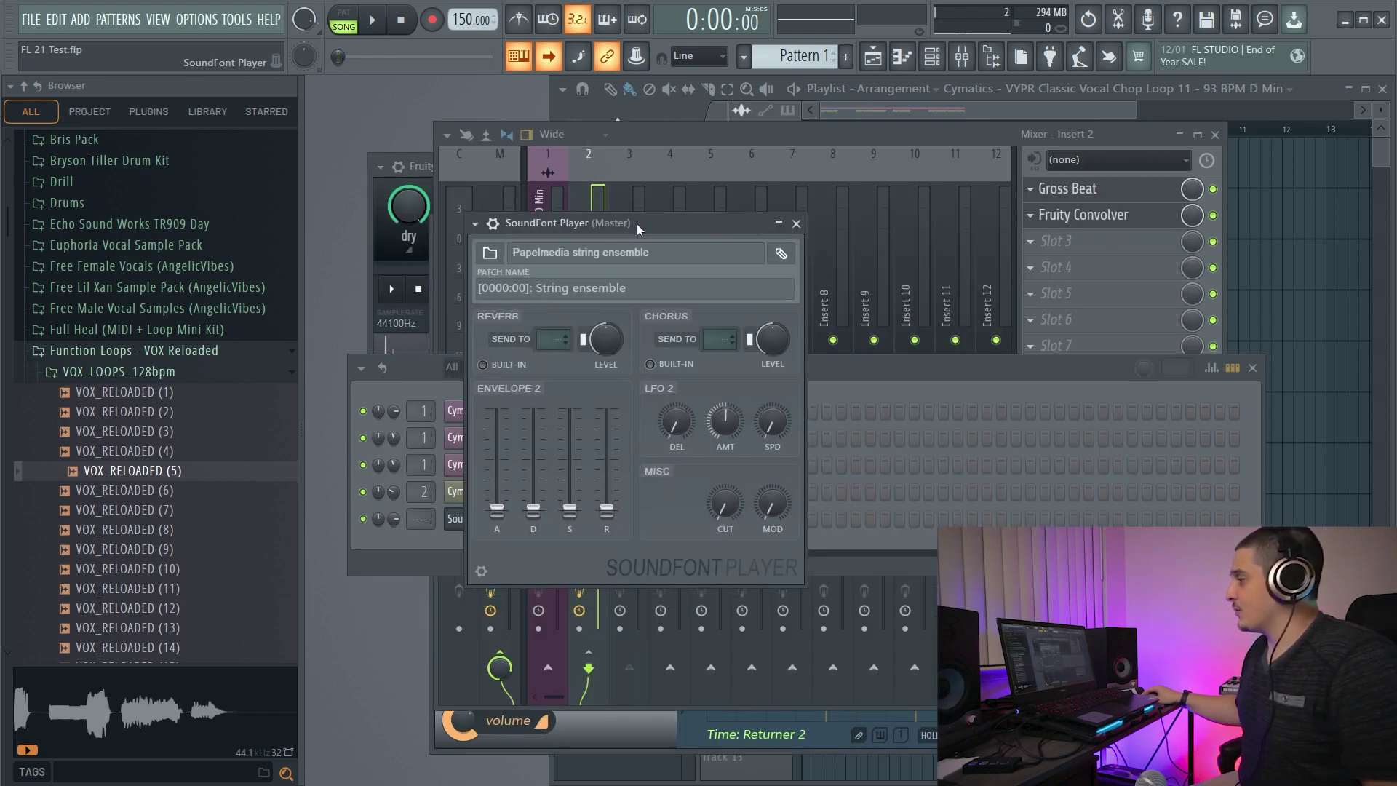
left_click(481, 572)
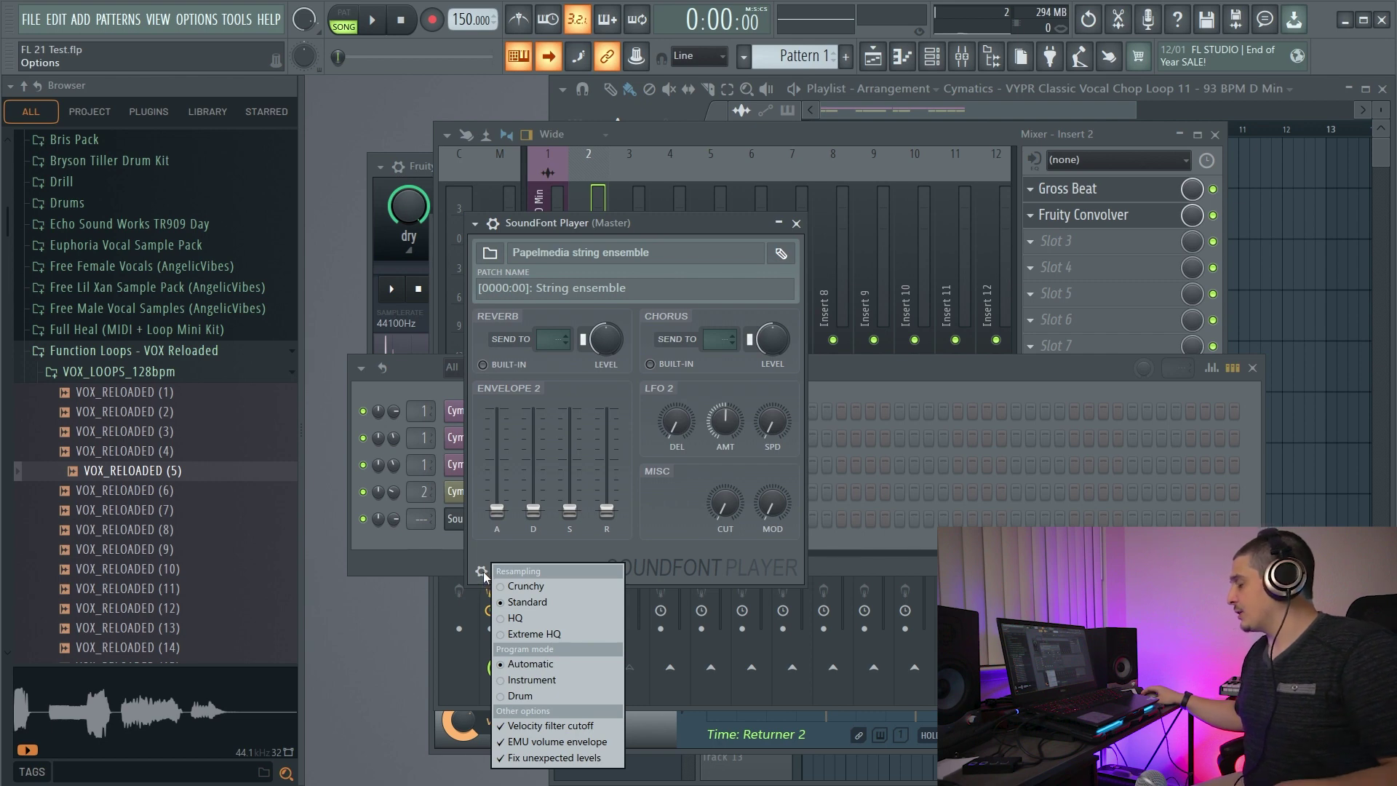
left_click(537, 665)
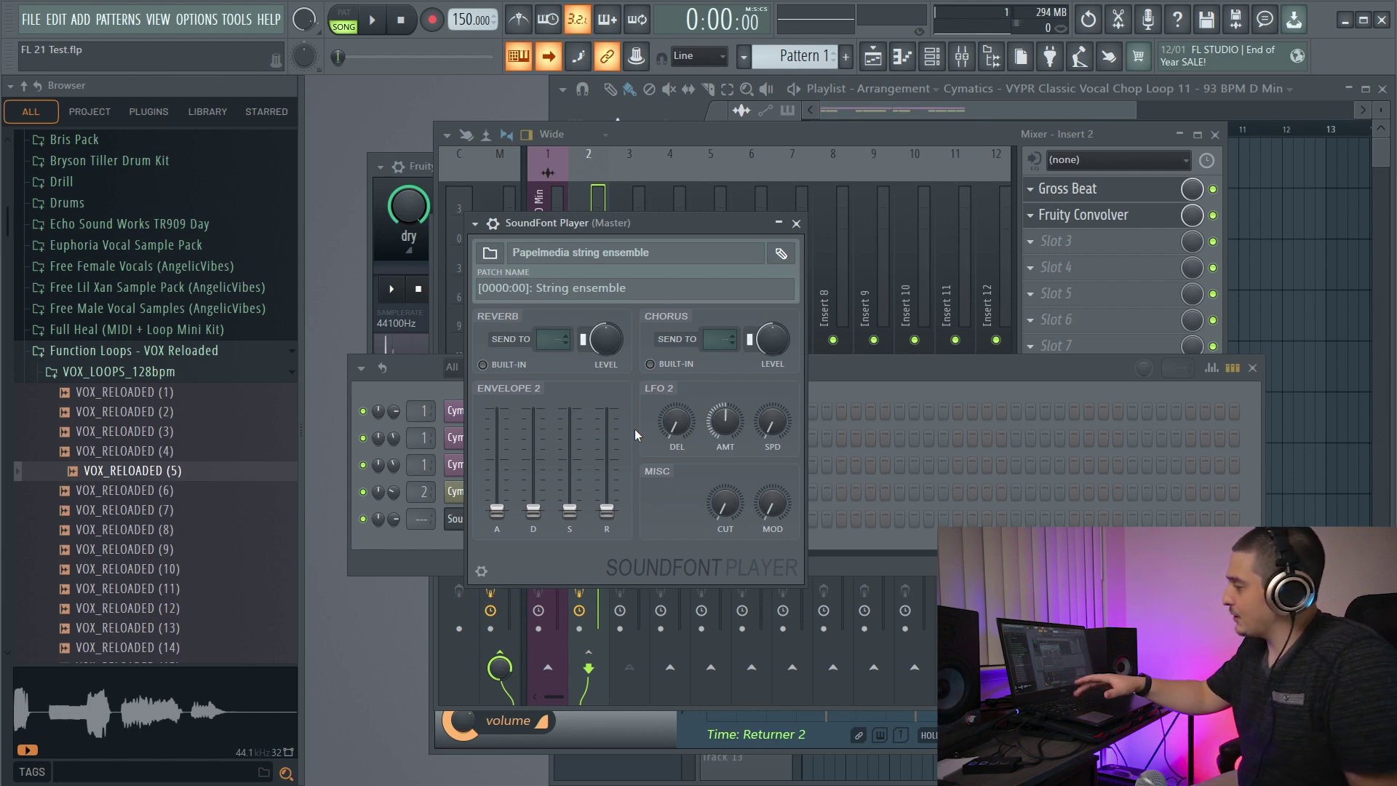
key("z")
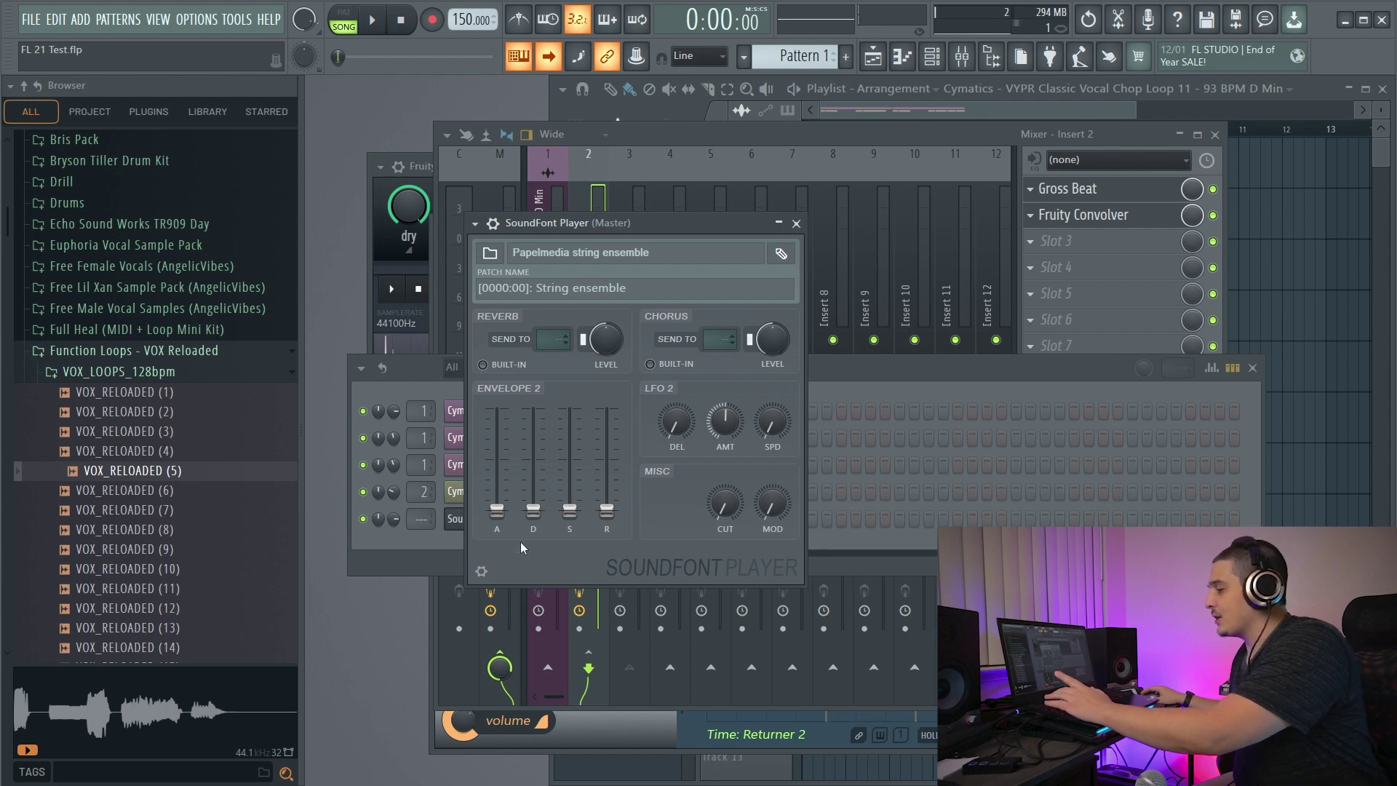
key("z")
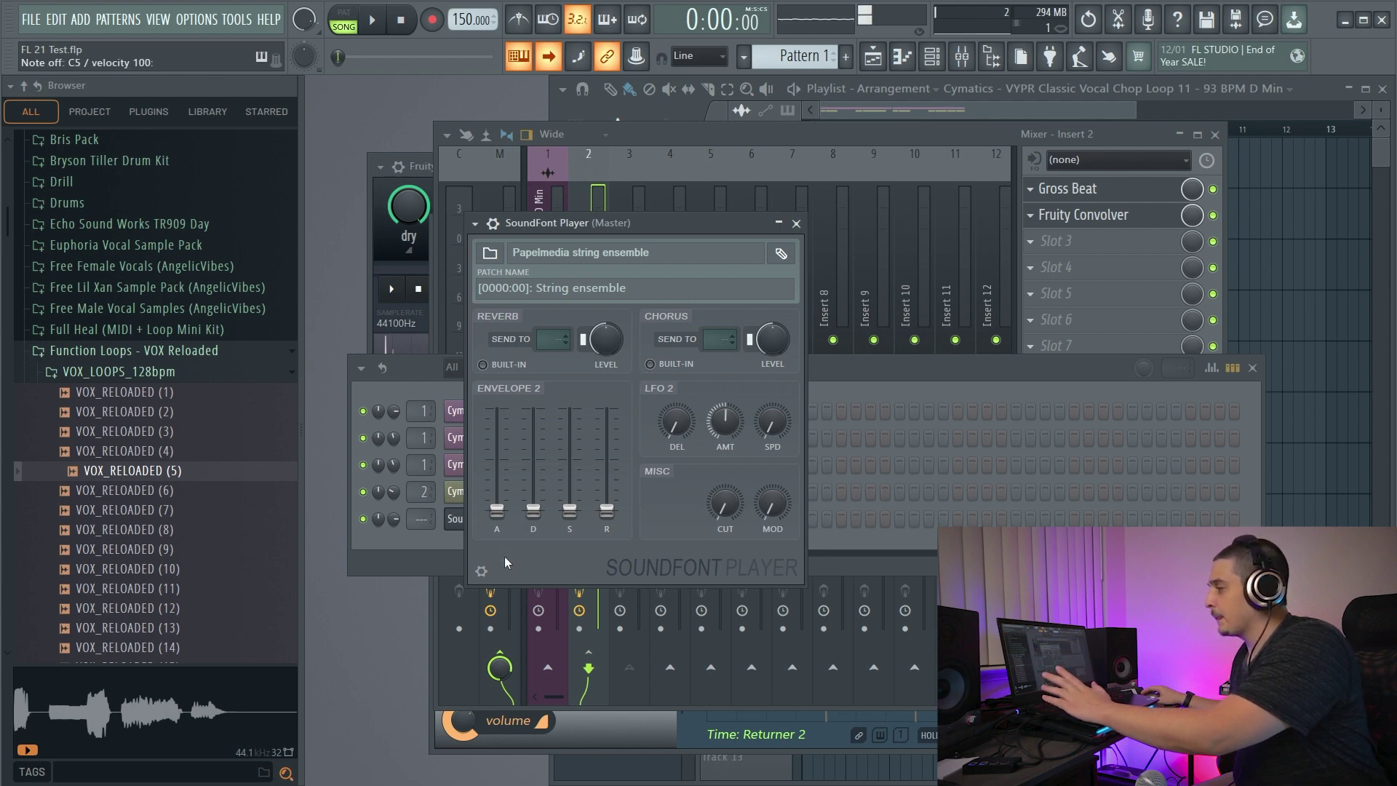
Step: Reopen the SoundFont options, then open the plugin list for mixer slot 3
left_click(482, 571)
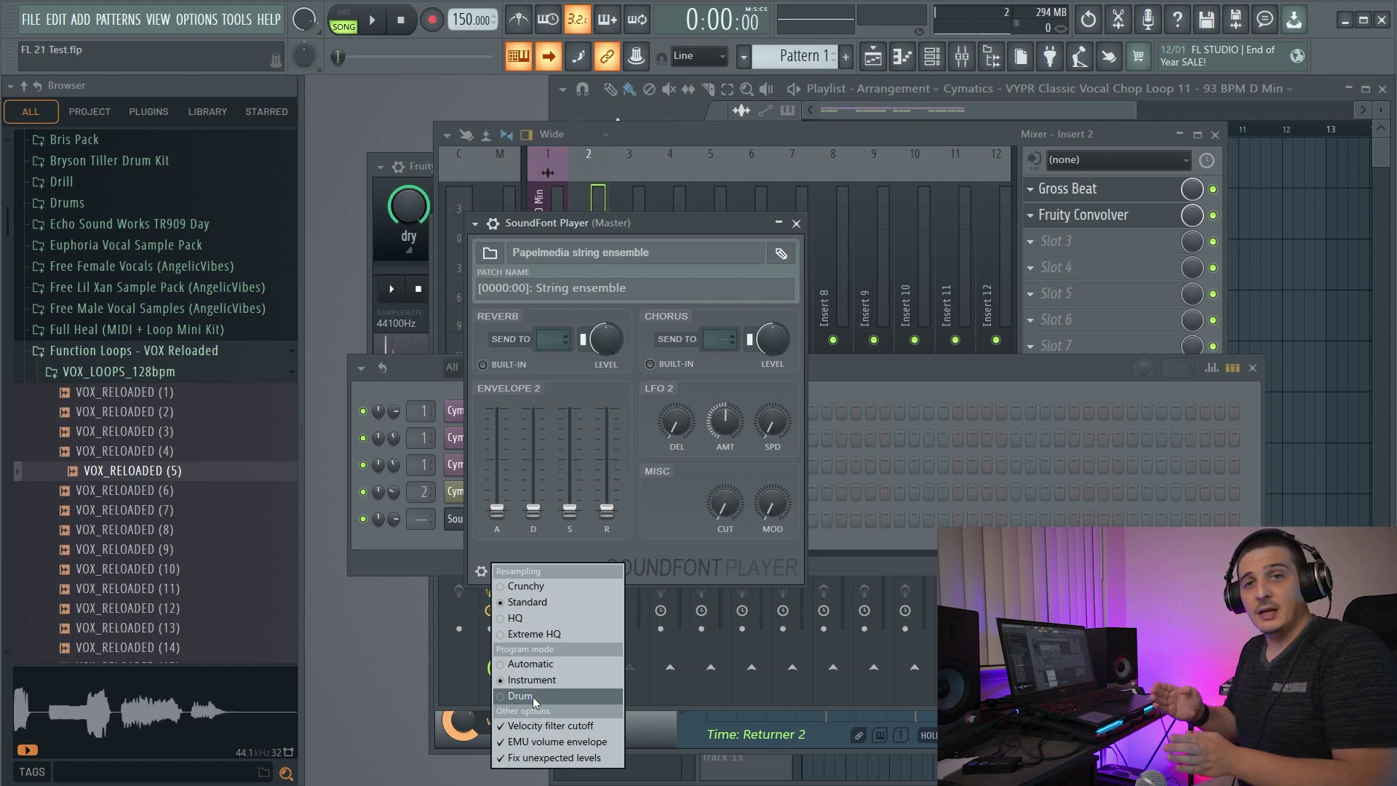
left_click(1042, 227)
left_click(1034, 233)
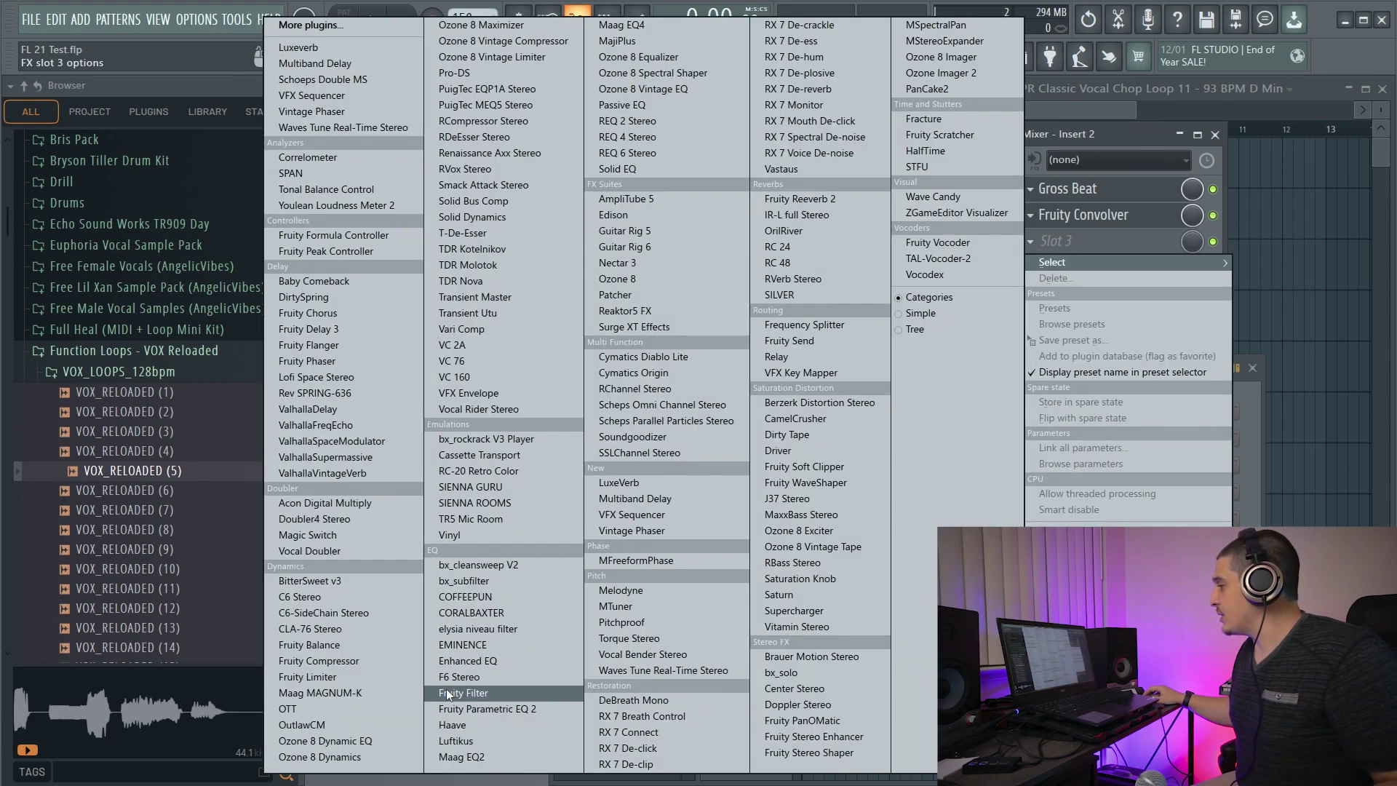
Step: Load ZGameEditor Visualizer into slot 3 and move its preview window up-left
left_click(949, 212)
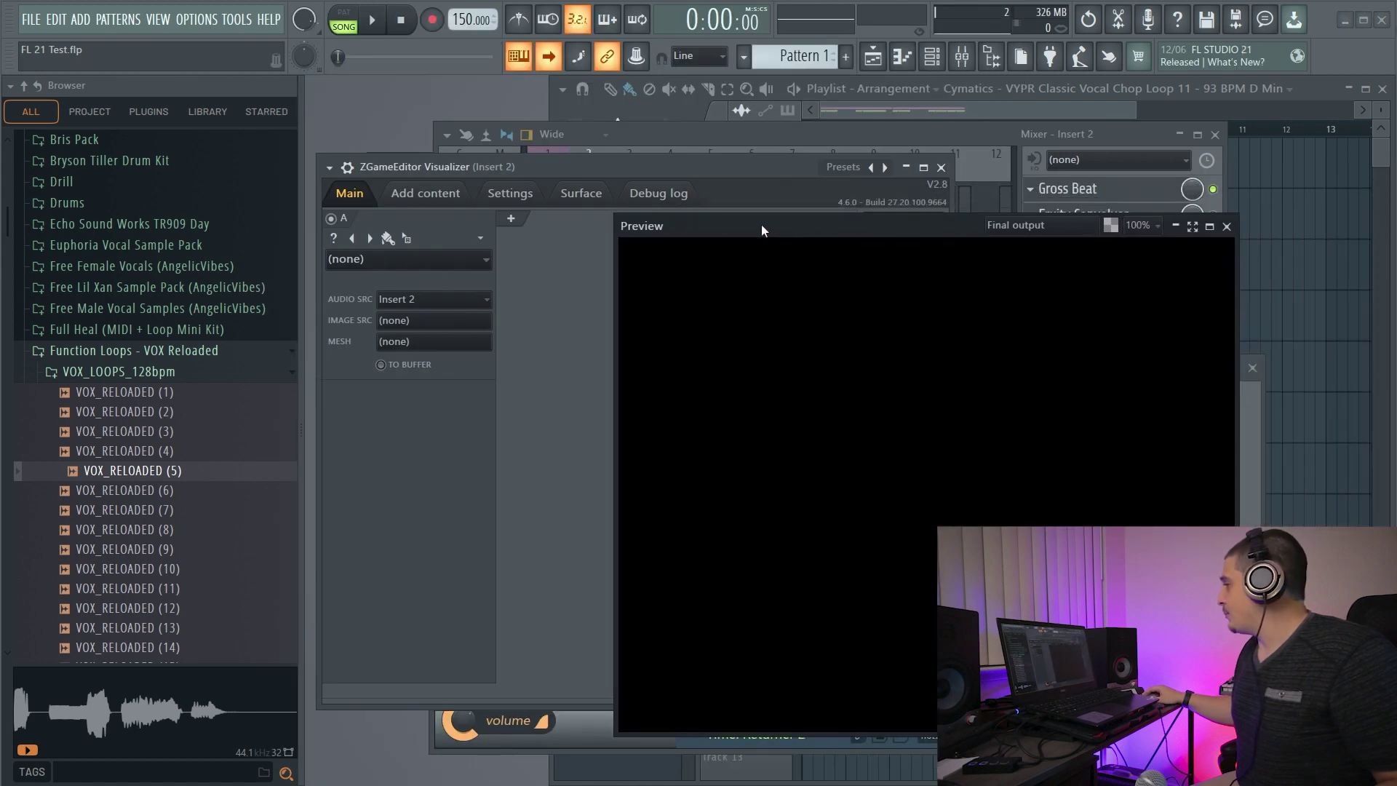
left_click_drag(761, 224, 708, 193)
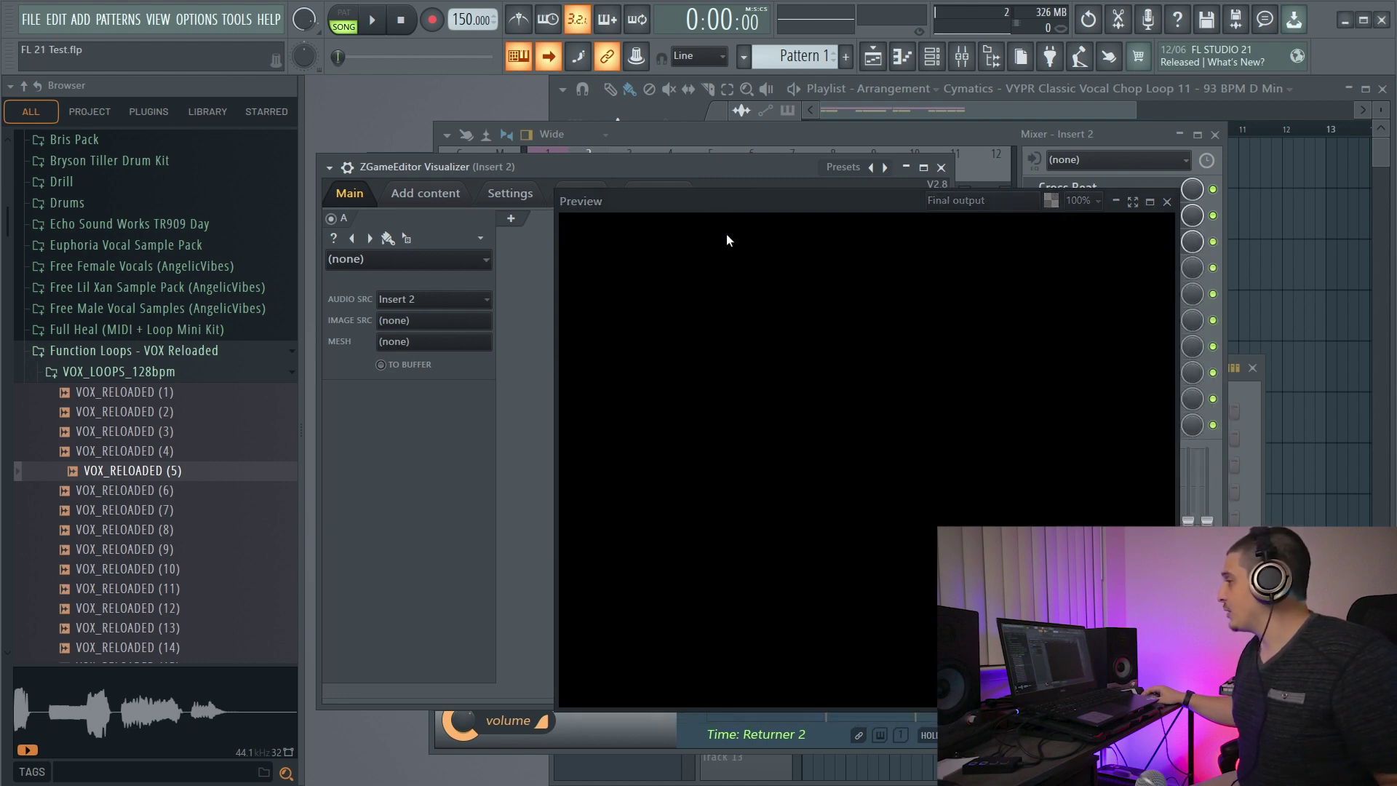
Step: Load The Frost of Ipad - (Police Mood) preset and shift the preview window left
left_click(853, 169)
left_click(884, 312)
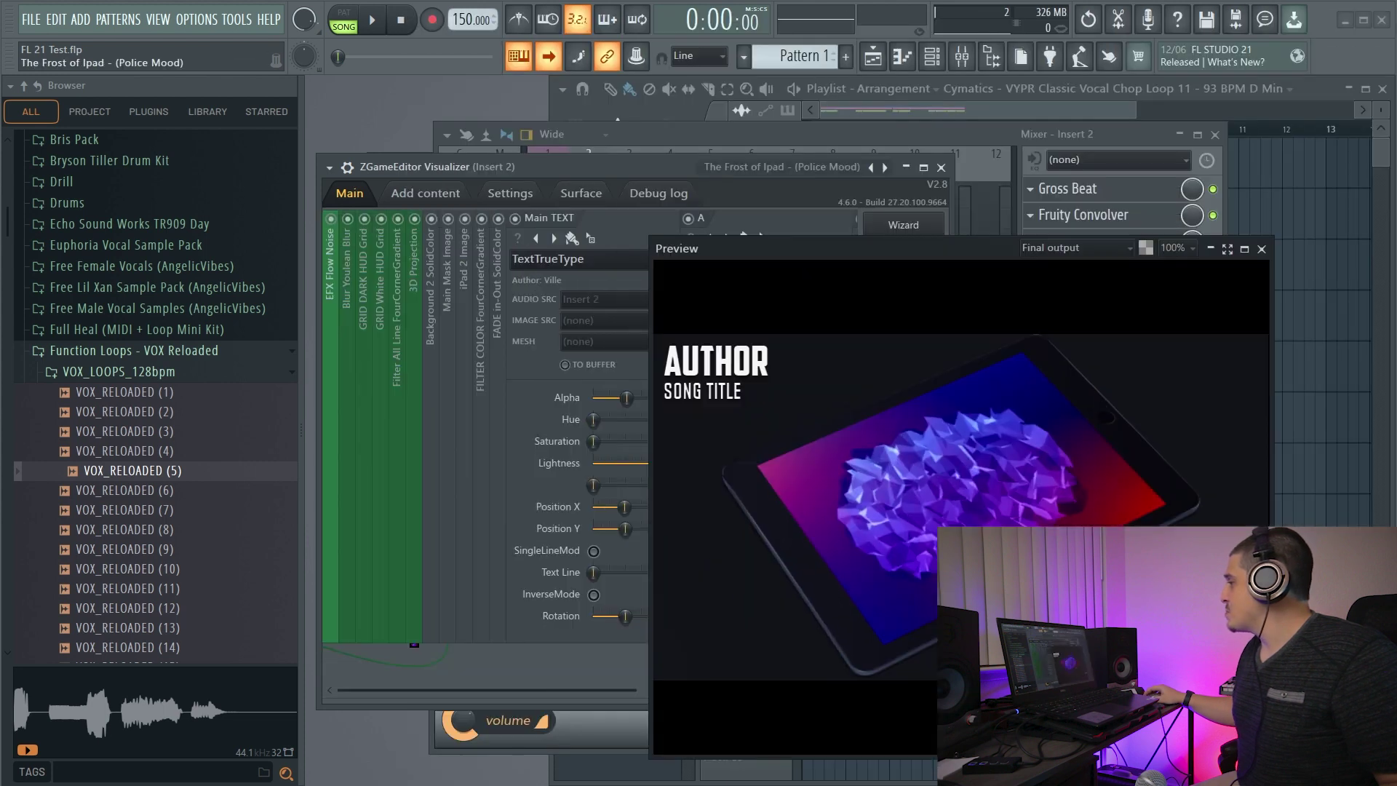
left_click_drag(952, 247, 909, 230)
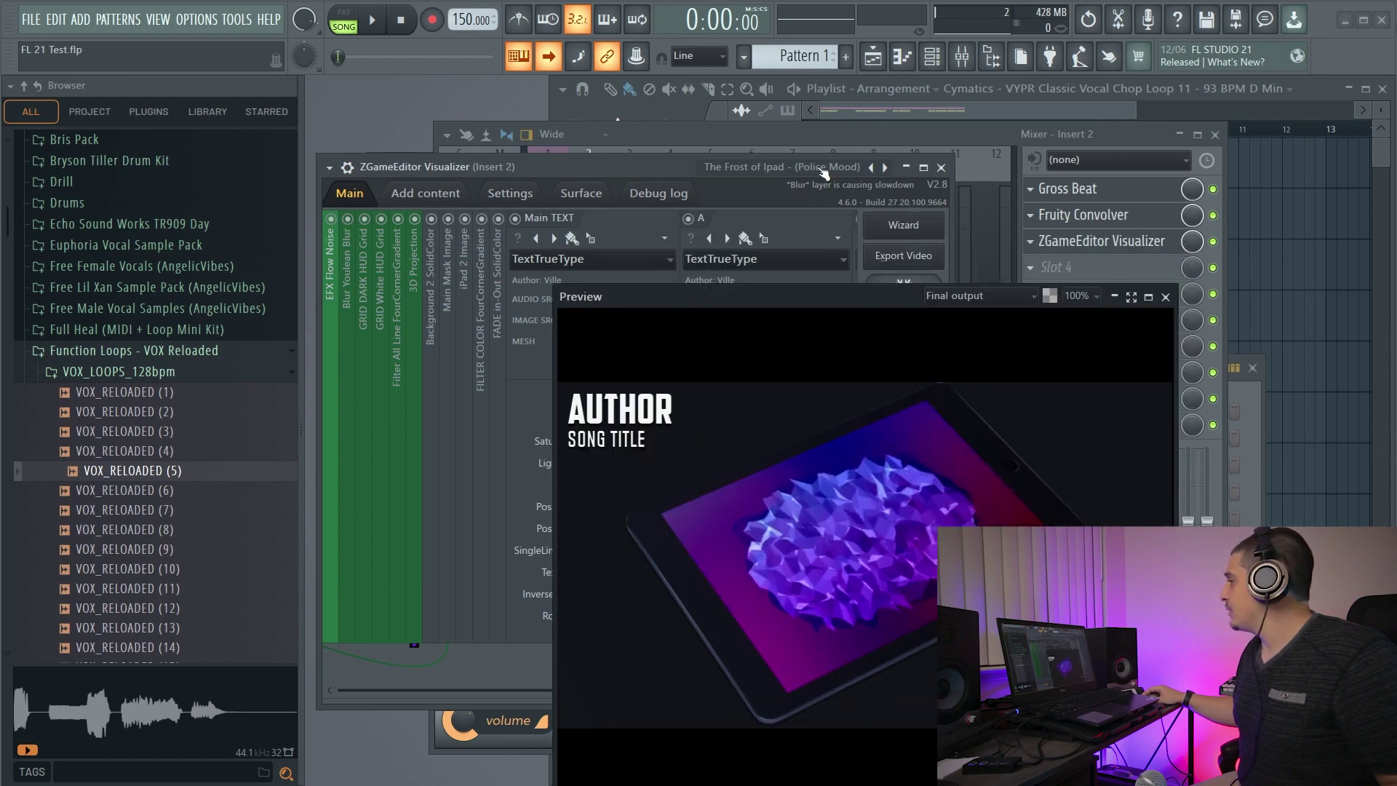
Step: Load The Frost of iPhone X - (Lightness 3 x Load) and expand its Grid FX, Background Main and Background FX layers
left_click(782, 166)
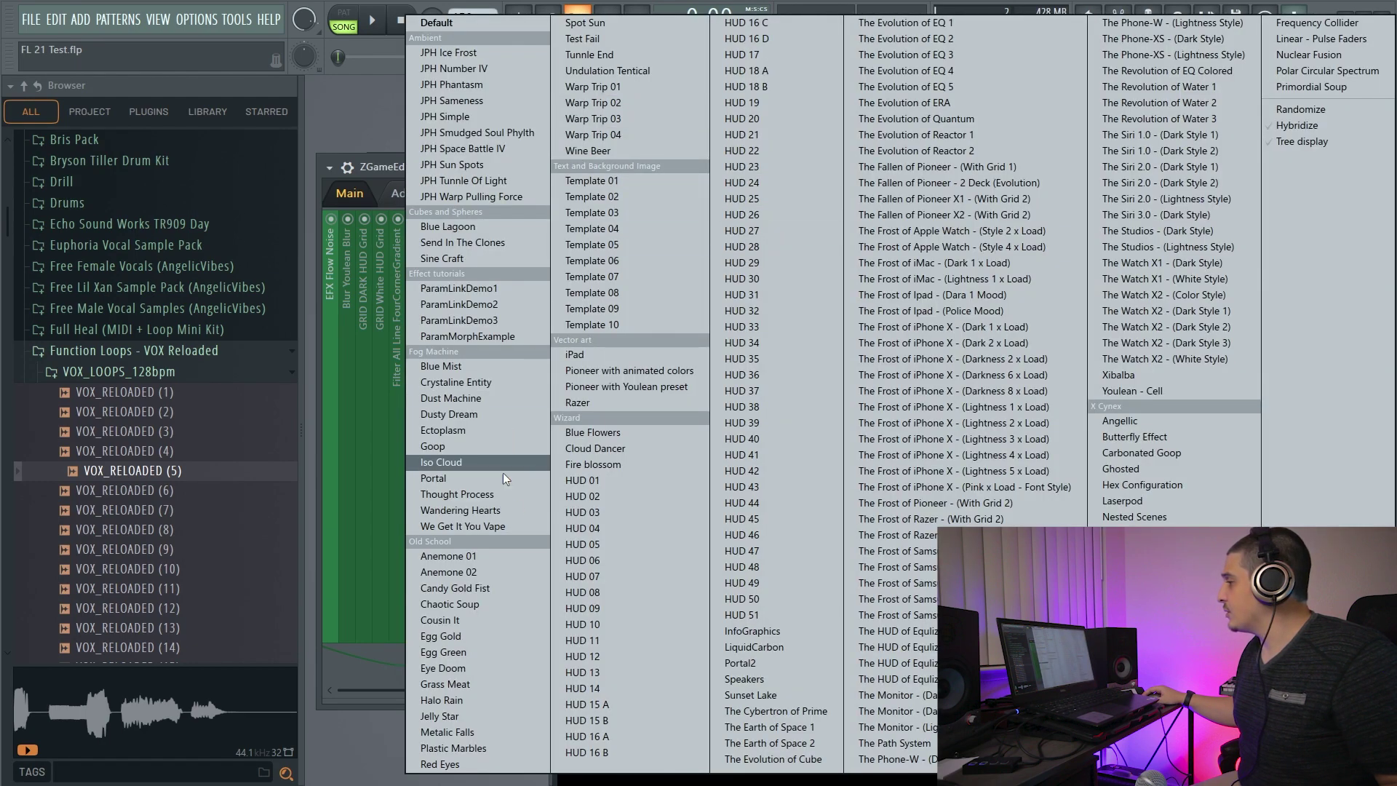
left_click(452, 446)
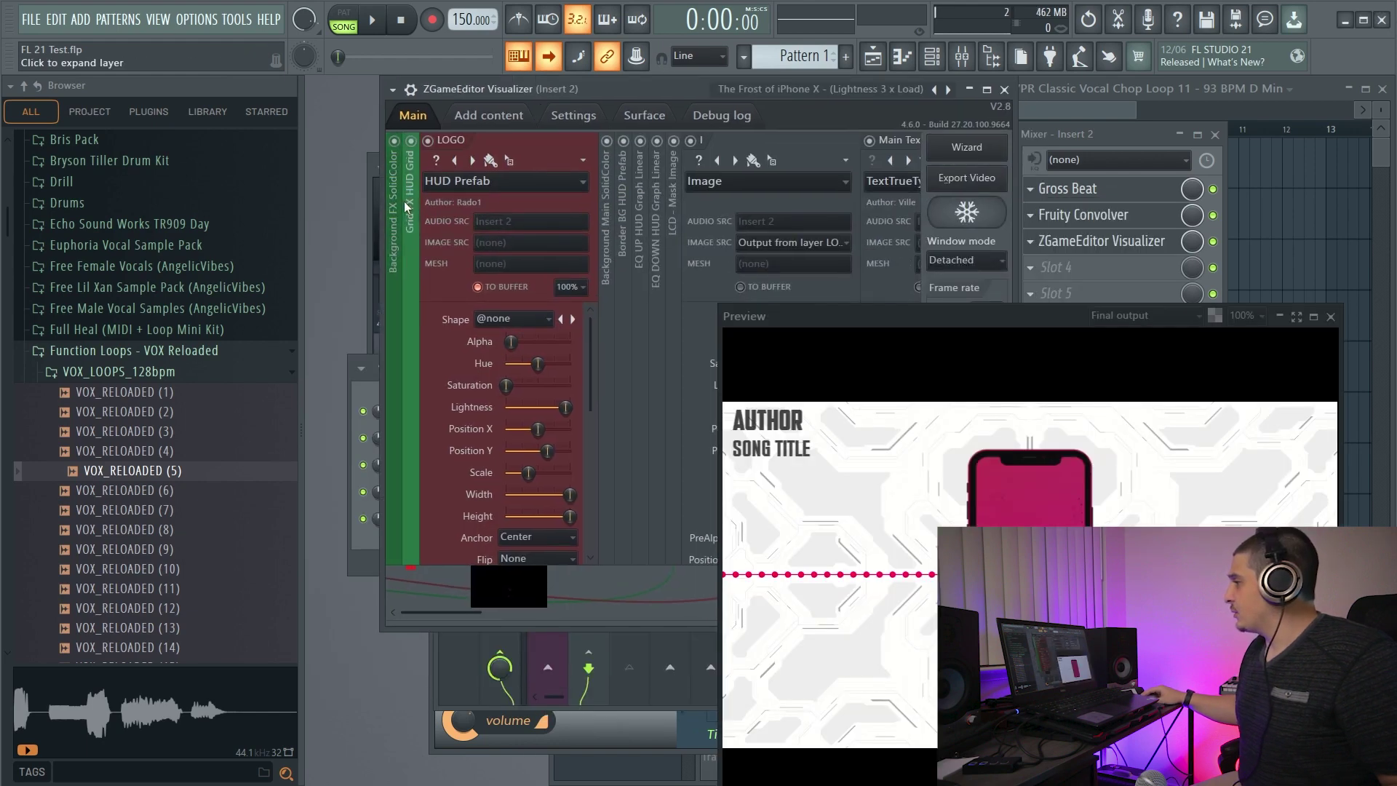
left_click(405, 201)
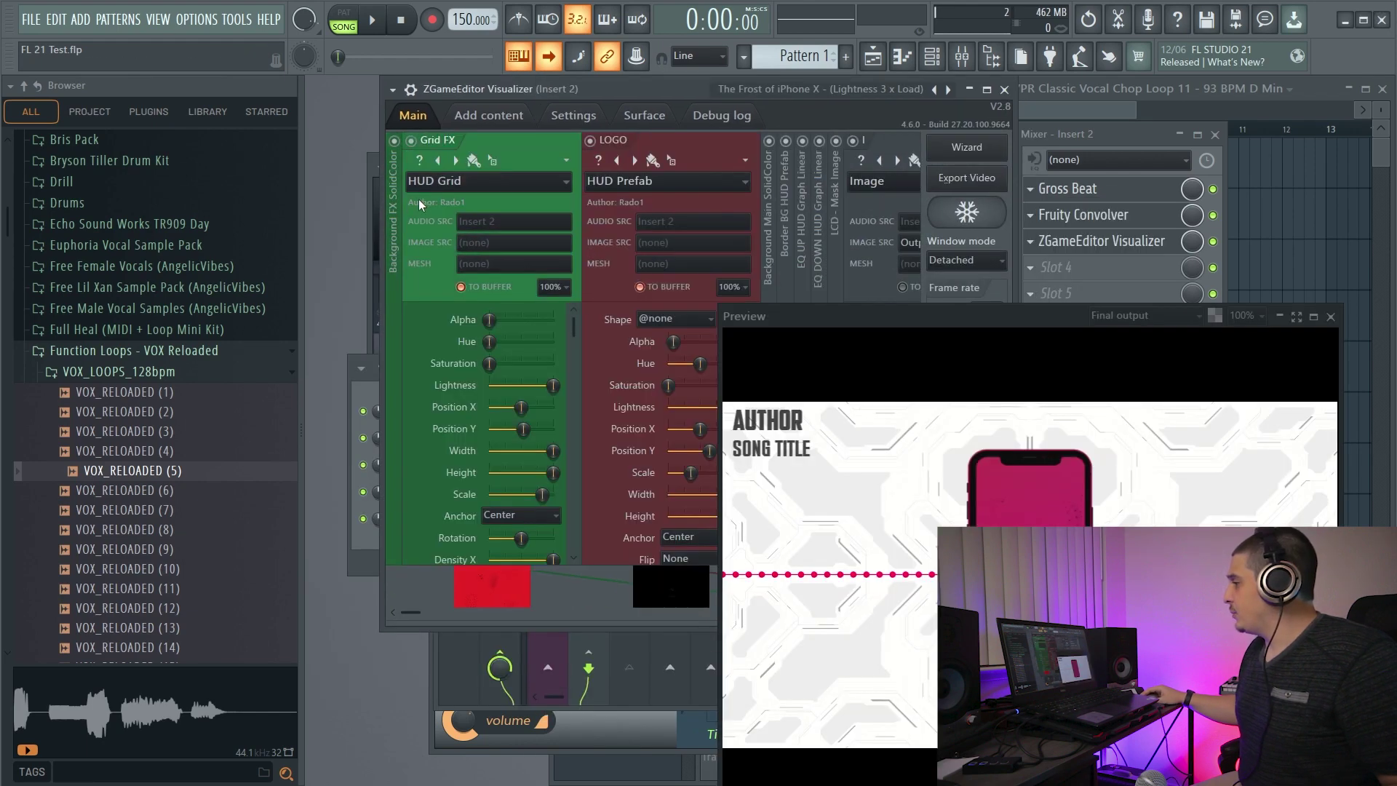
left_click(767, 230)
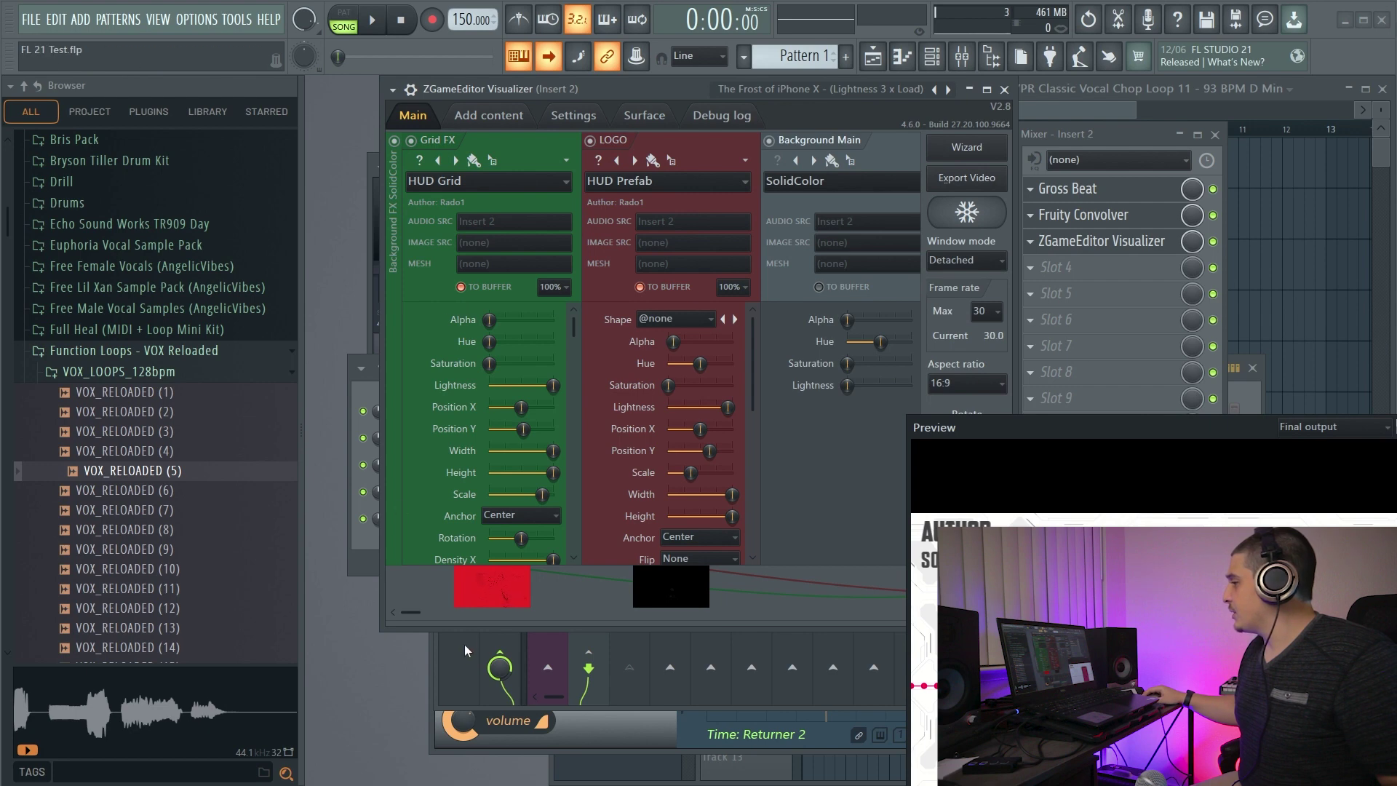
left_click(394, 187)
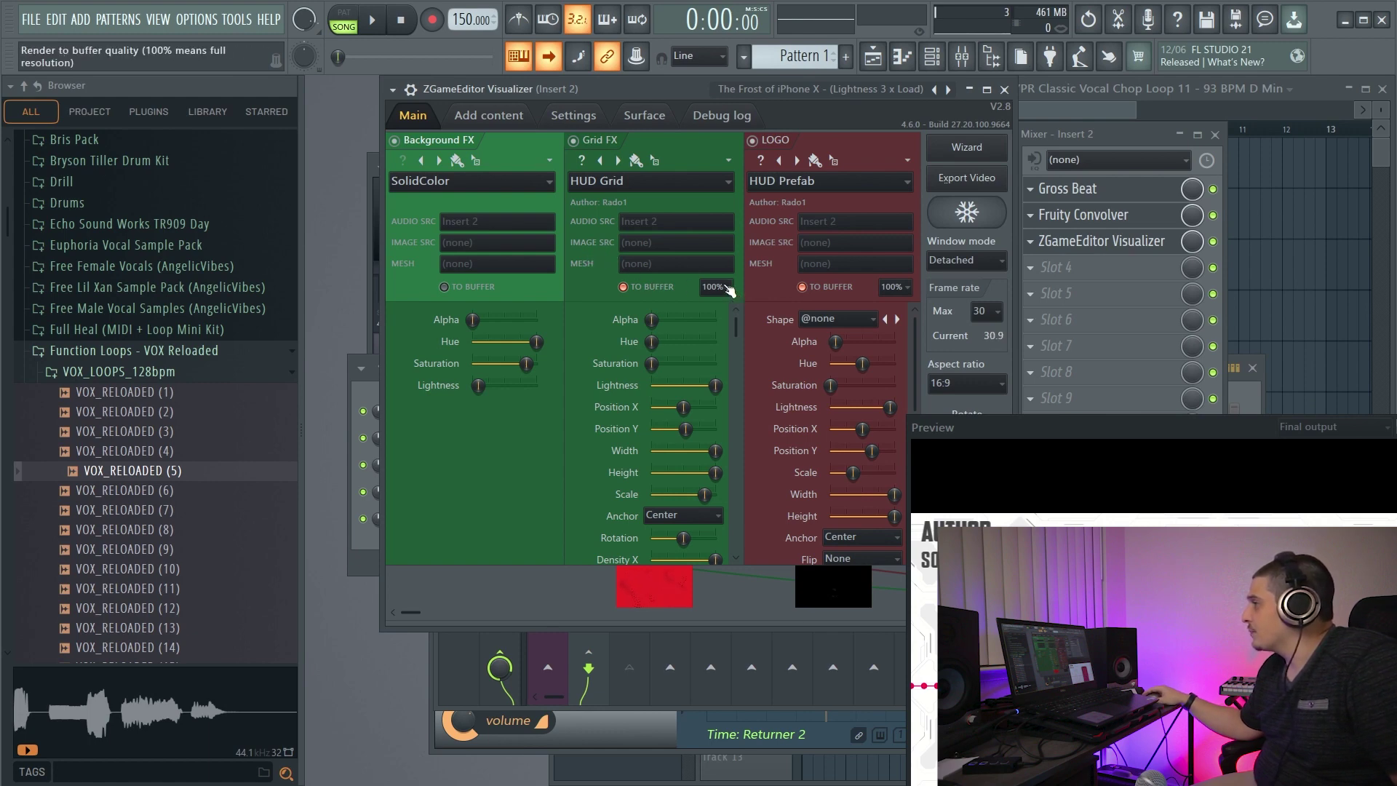
Step: Make the Border BG layer an Image effect with Image Src set to Output from layer LOGO
left_click_drag(413, 609, 621, 618)
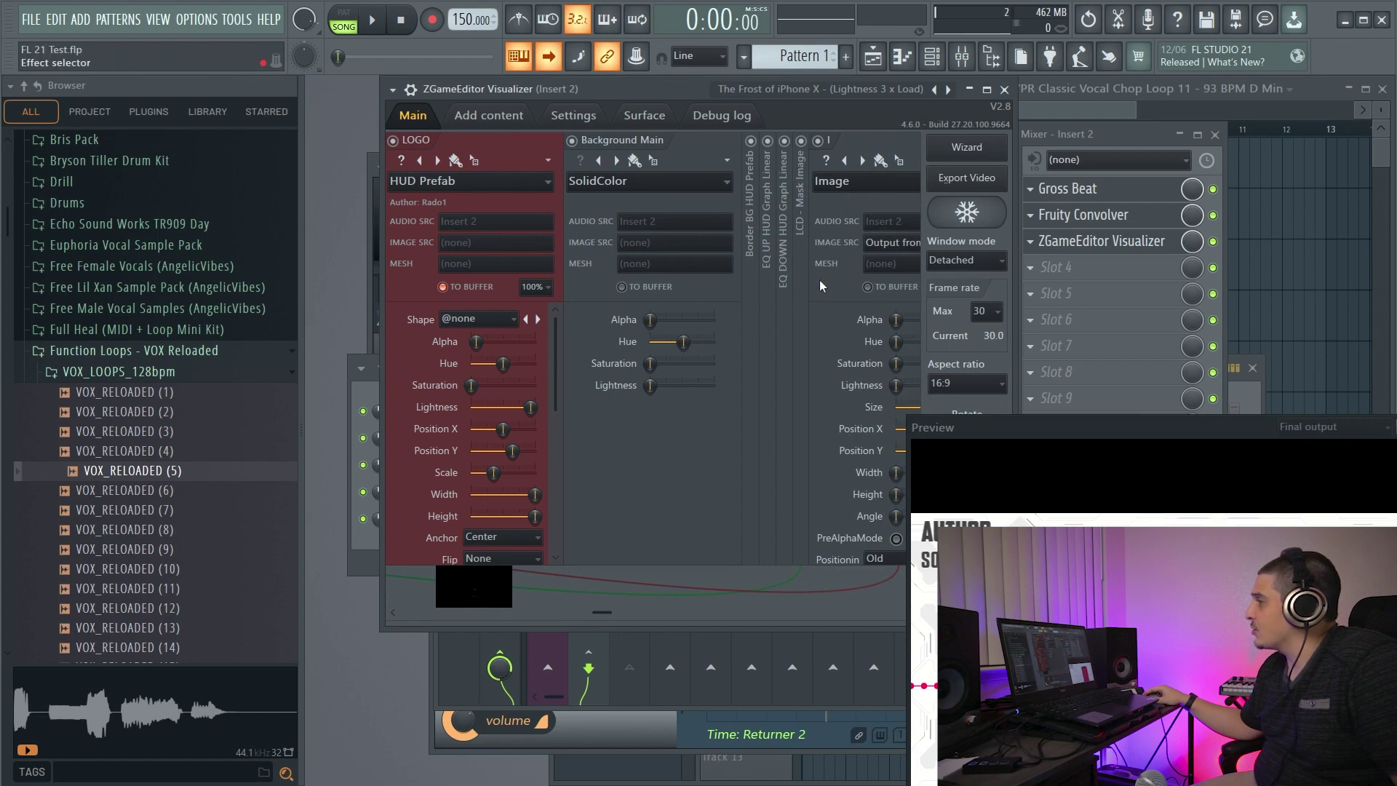
left_click(750, 211)
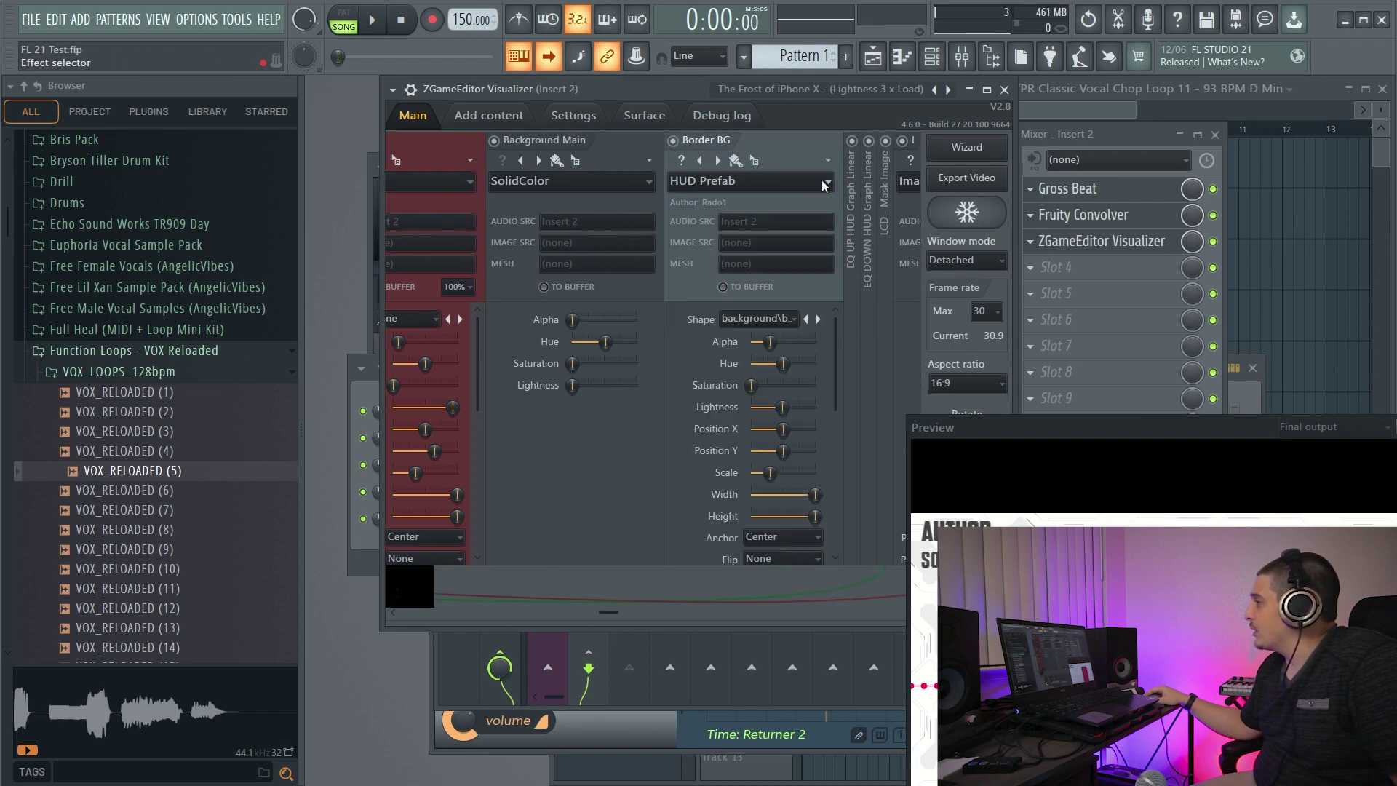
left_click(823, 180)
mouse_move(734, 314)
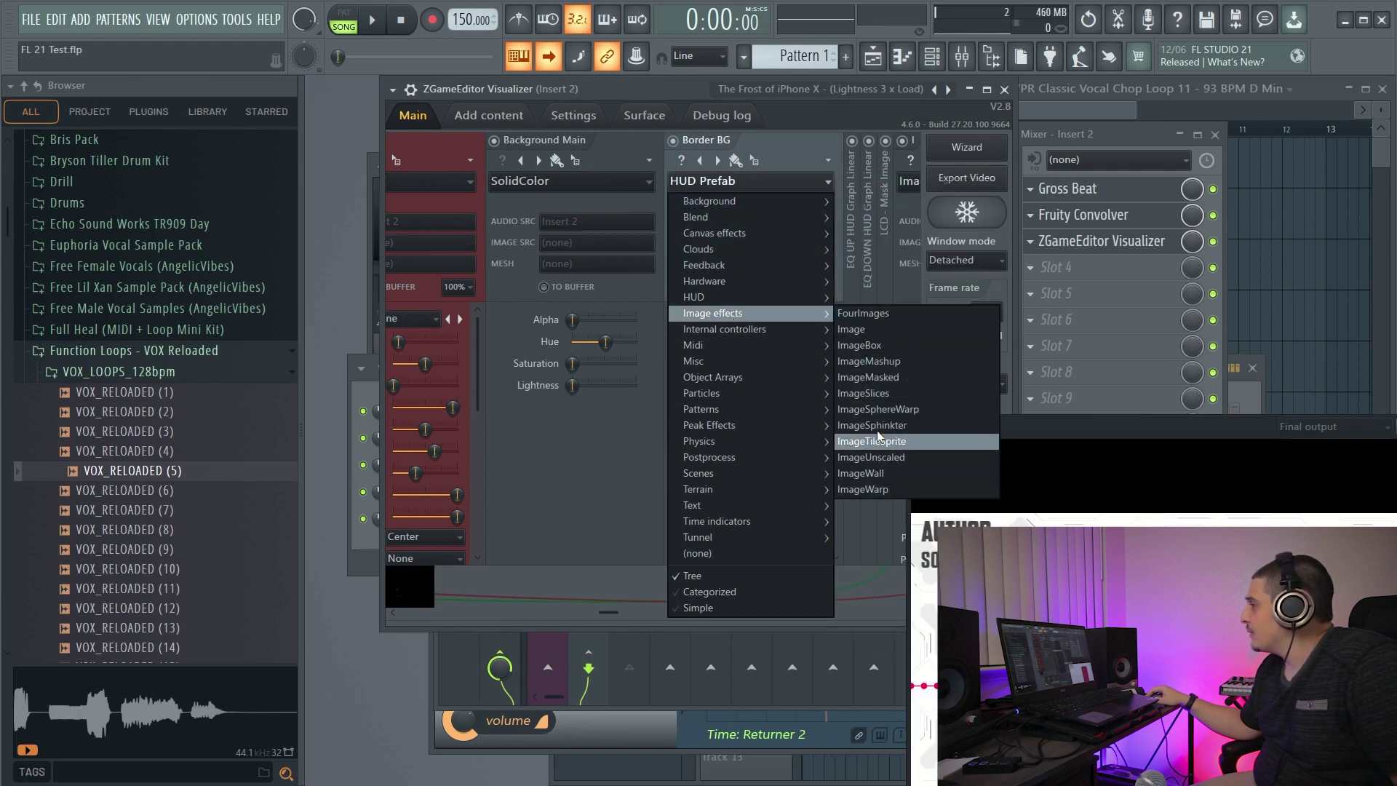
left_click(871, 329)
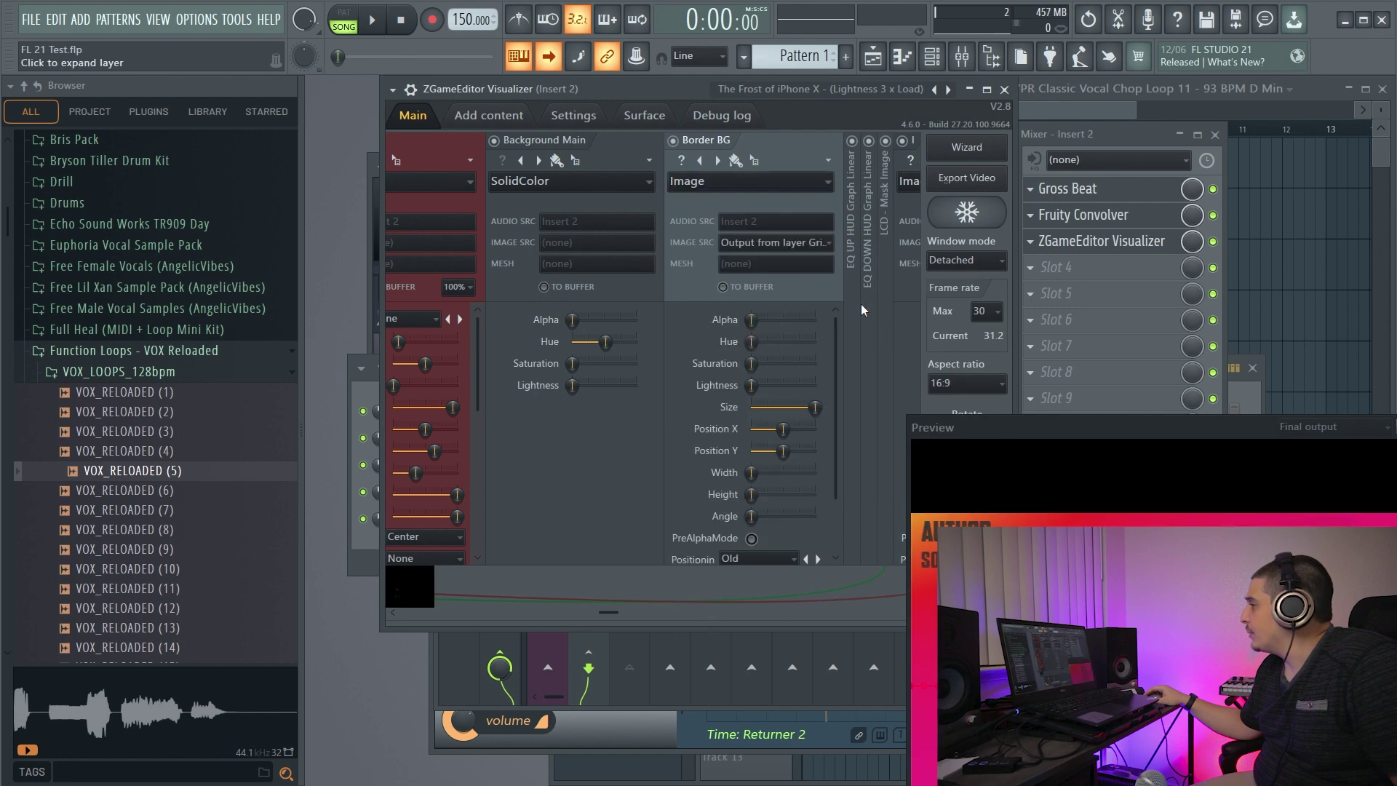
left_click(773, 243)
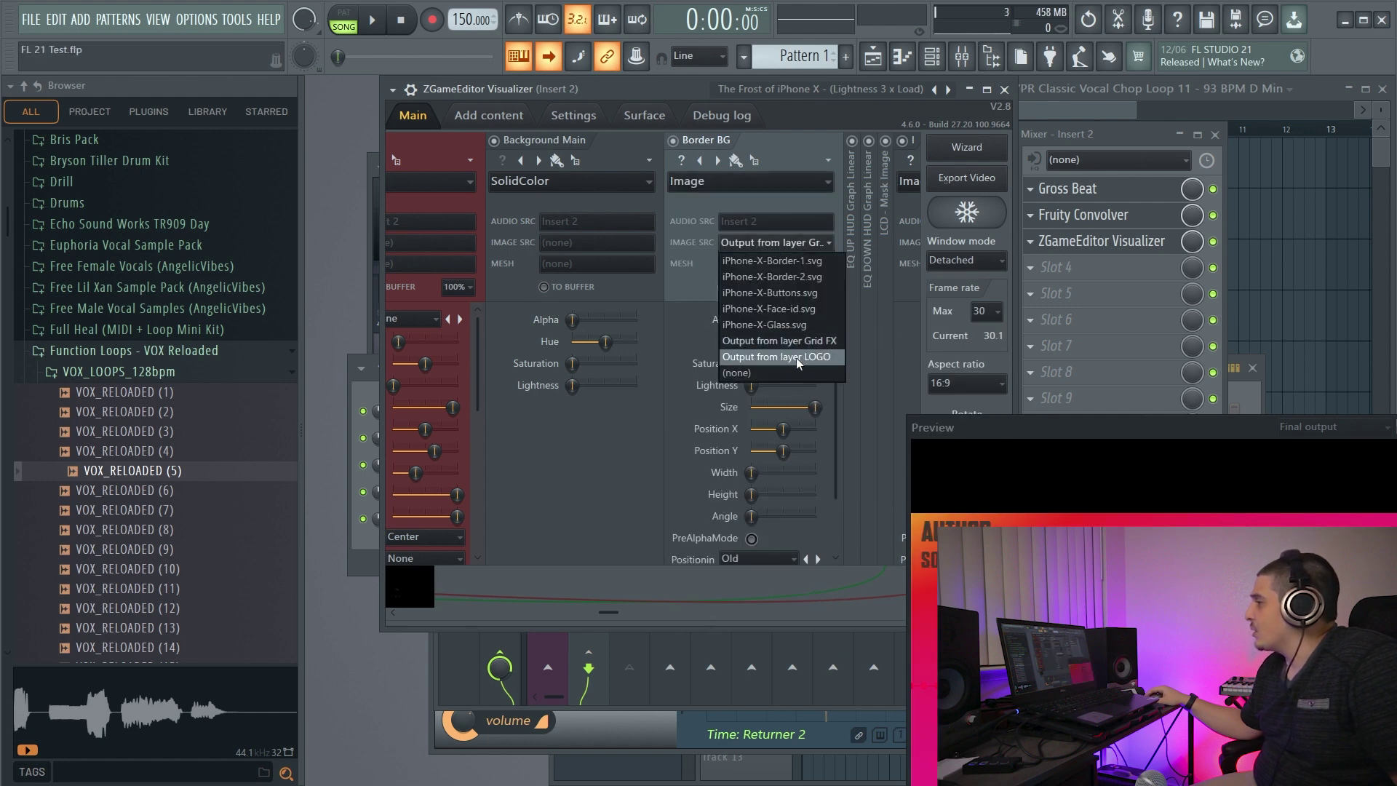
left_click(789, 340)
left_click_drag(608, 612, 435, 600)
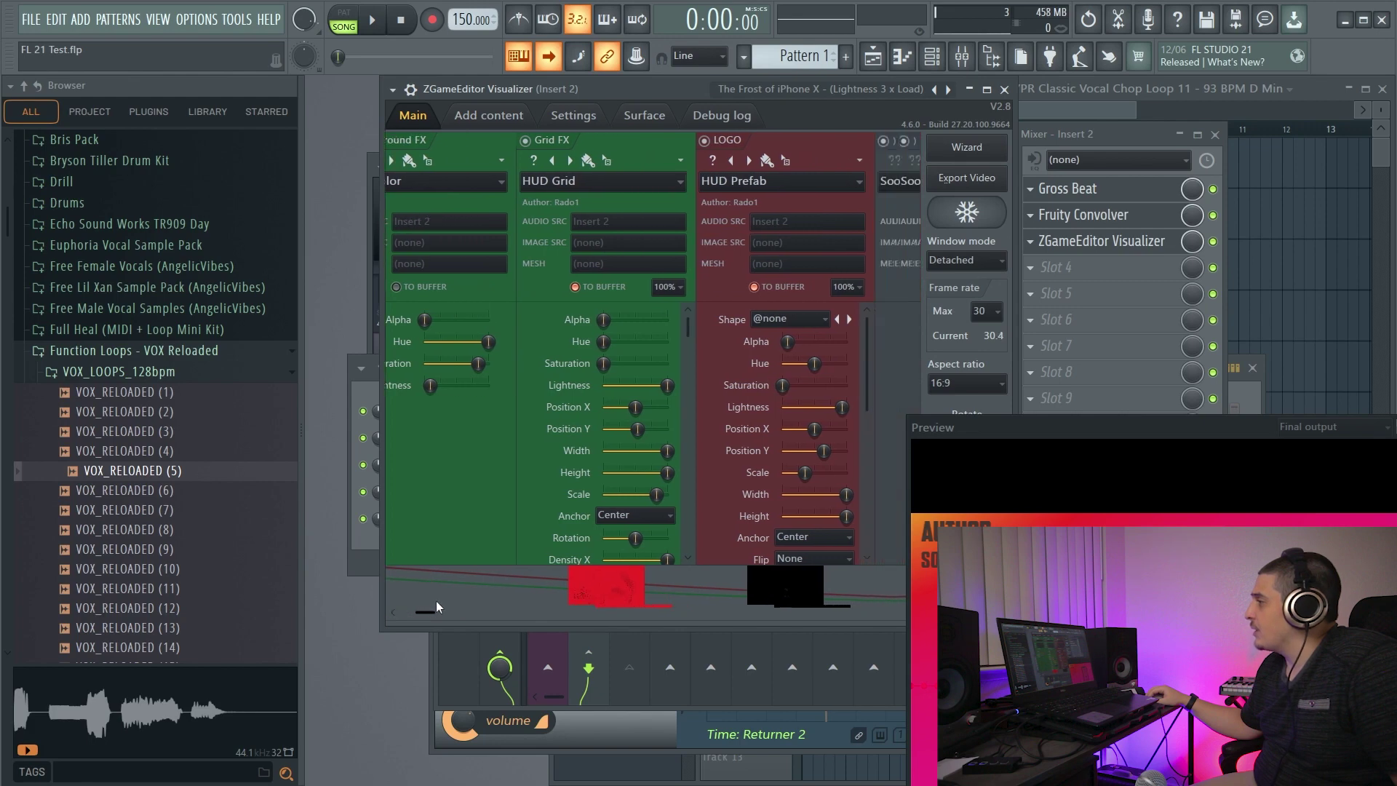
Step: Preview the LOGO and Grid FX layer outputs, then enable TO BUFFER on GoopFlow layer B
left_click(881, 171)
left_click(888, 221)
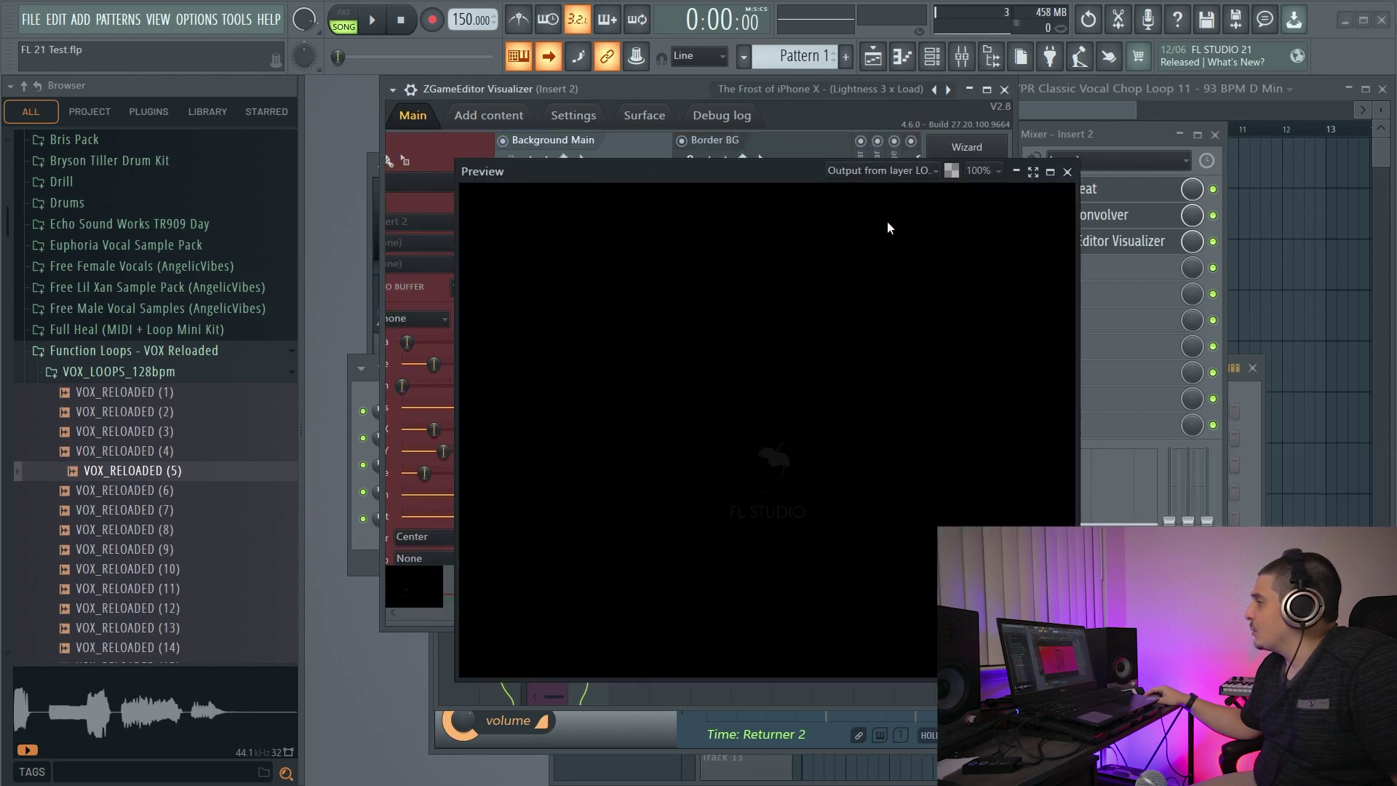
left_click(883, 172)
left_click(893, 207)
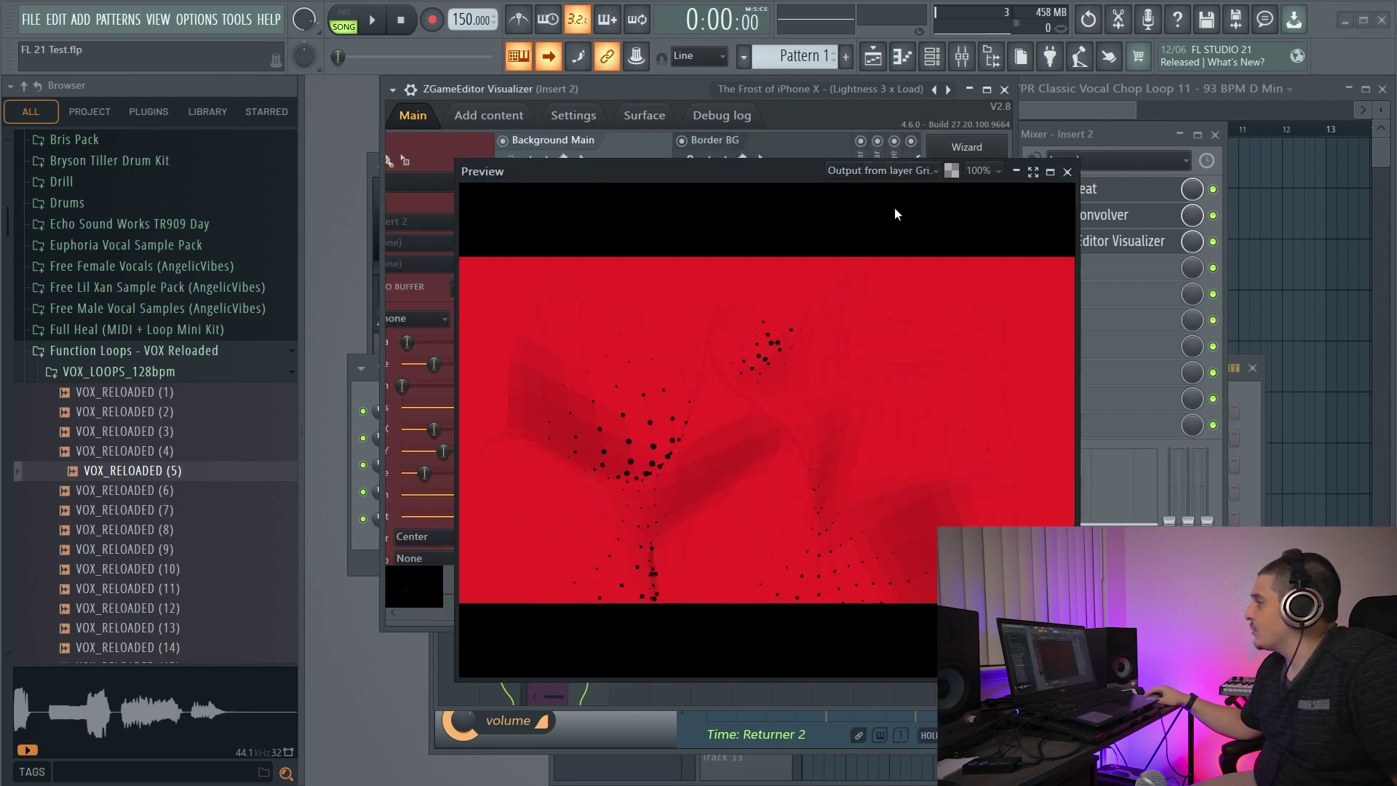
left_click(867, 175)
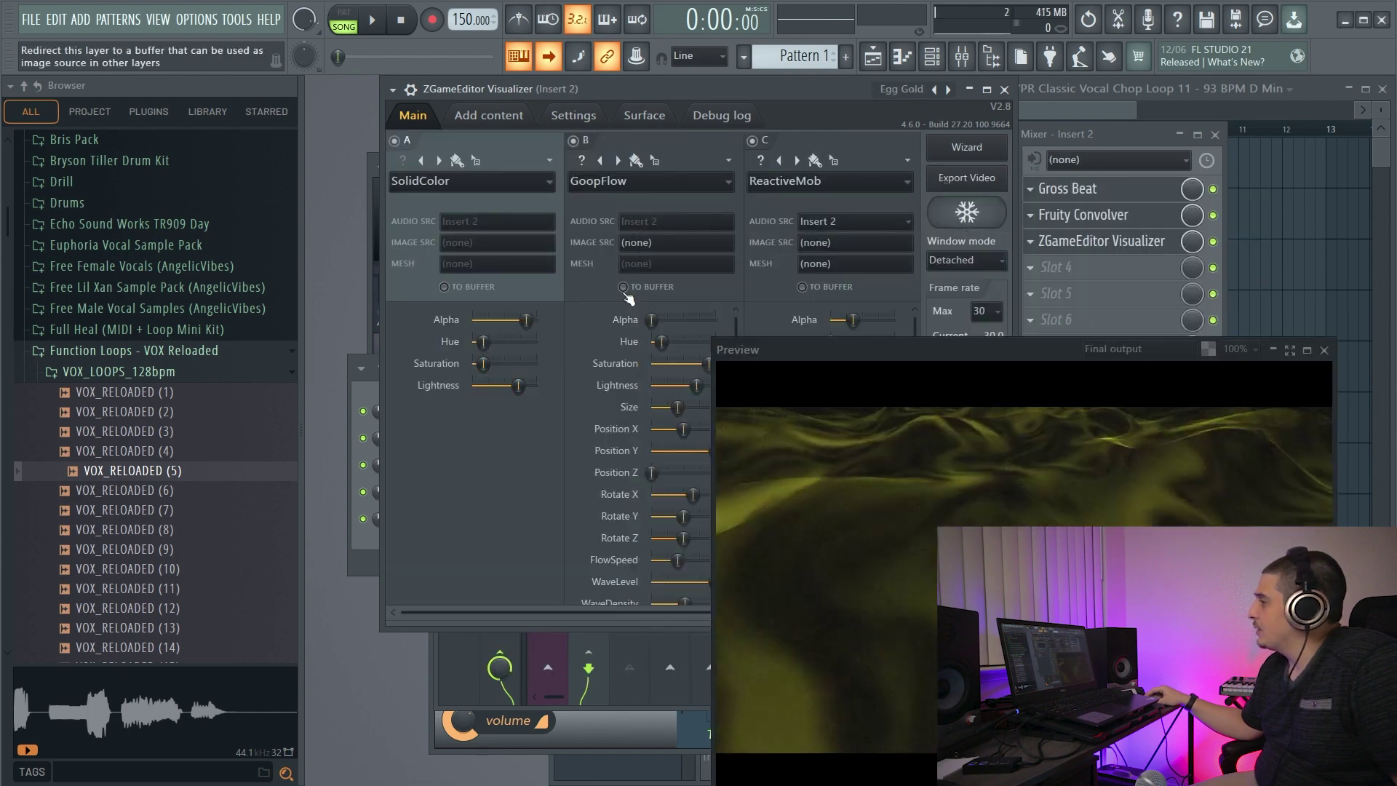
left_click(624, 288)
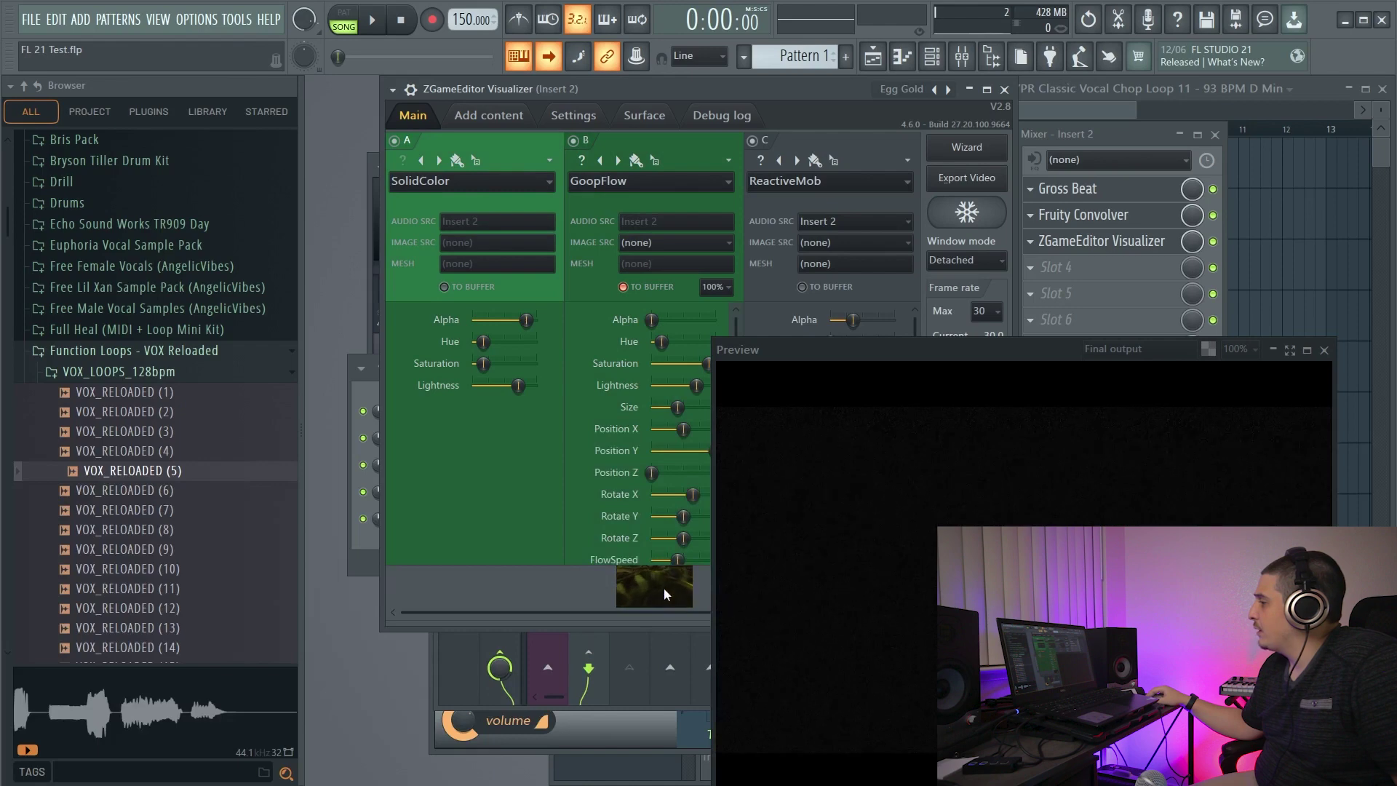
left_click(880, 174)
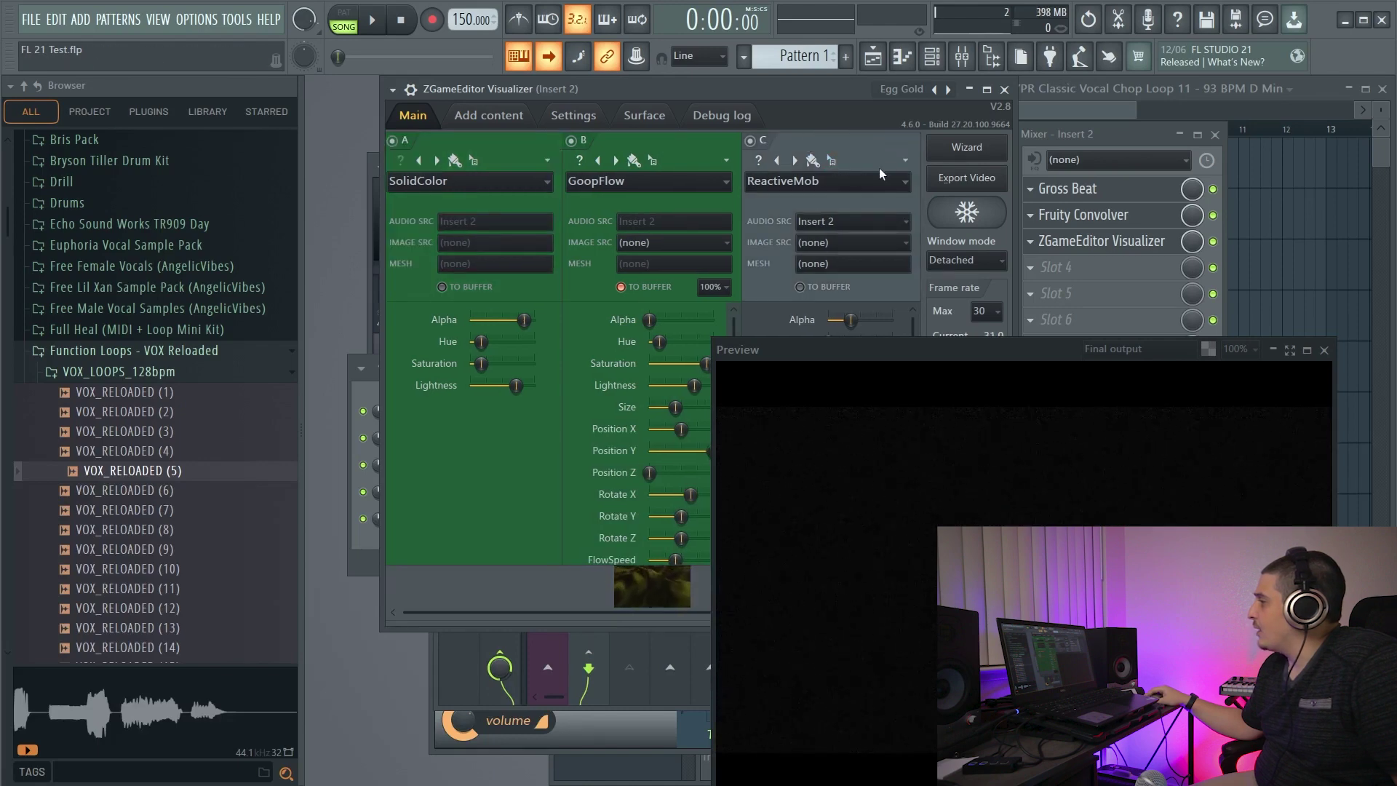
Step: Insert a new layer D after layer C as an Image effect sourced from Output from layer B
left_click(905, 160)
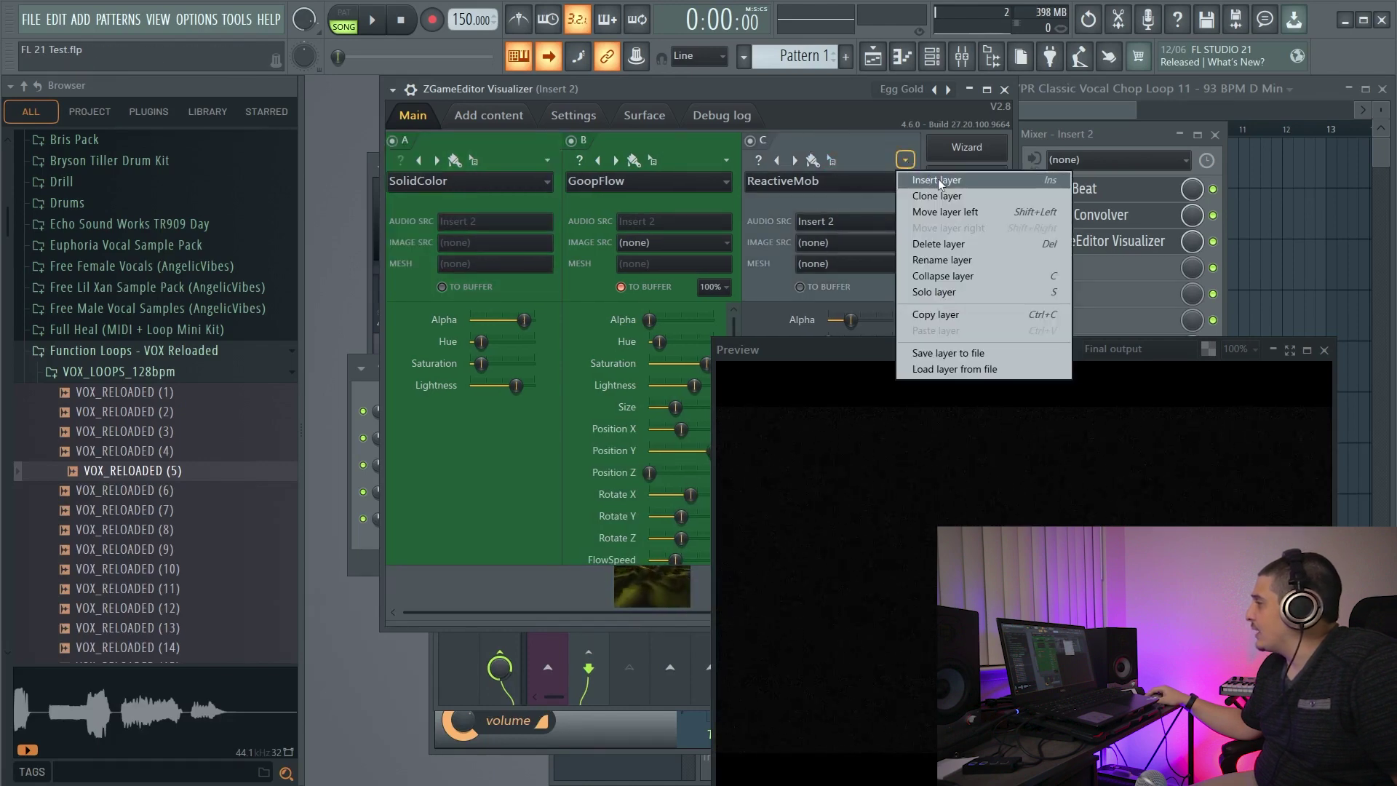
left_click(939, 181)
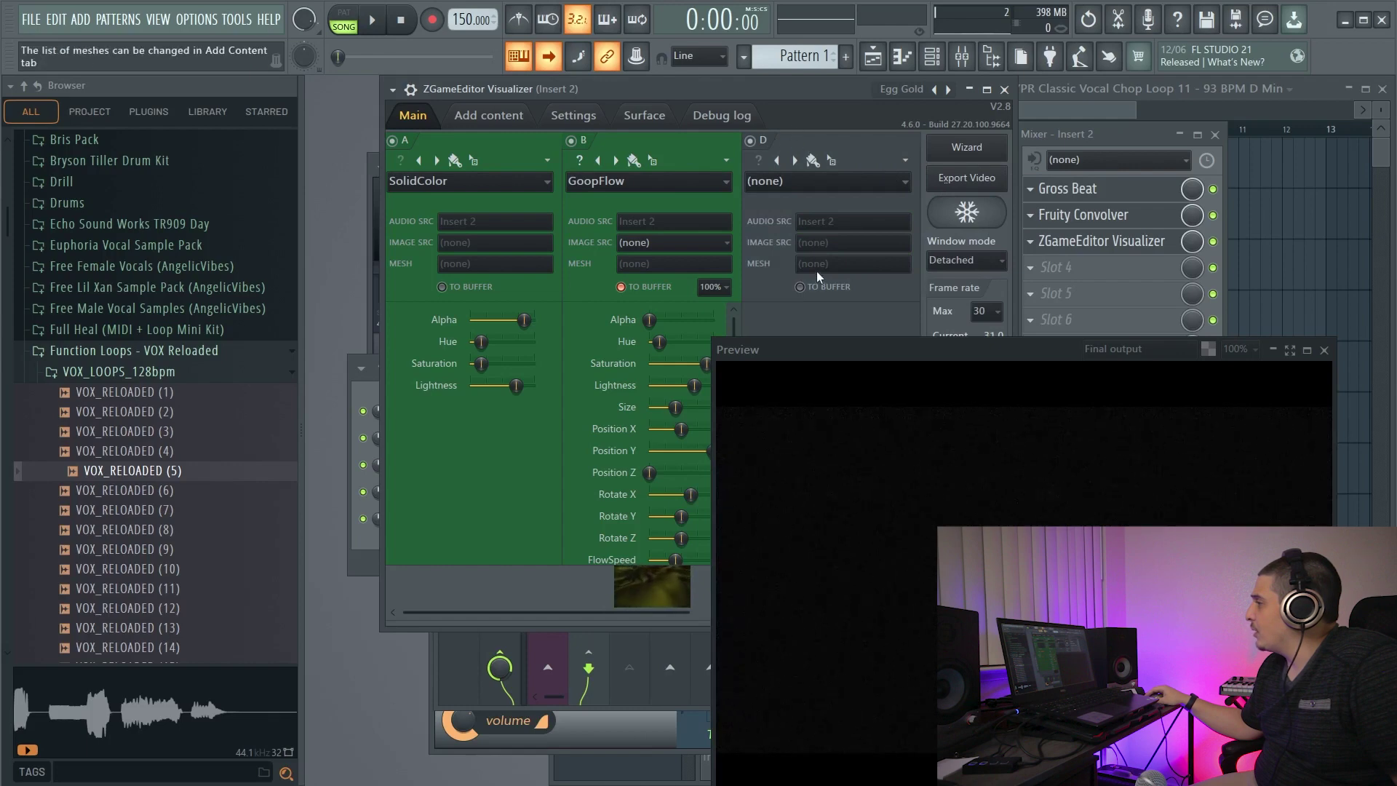
left_click_drag(684, 613, 888, 604)
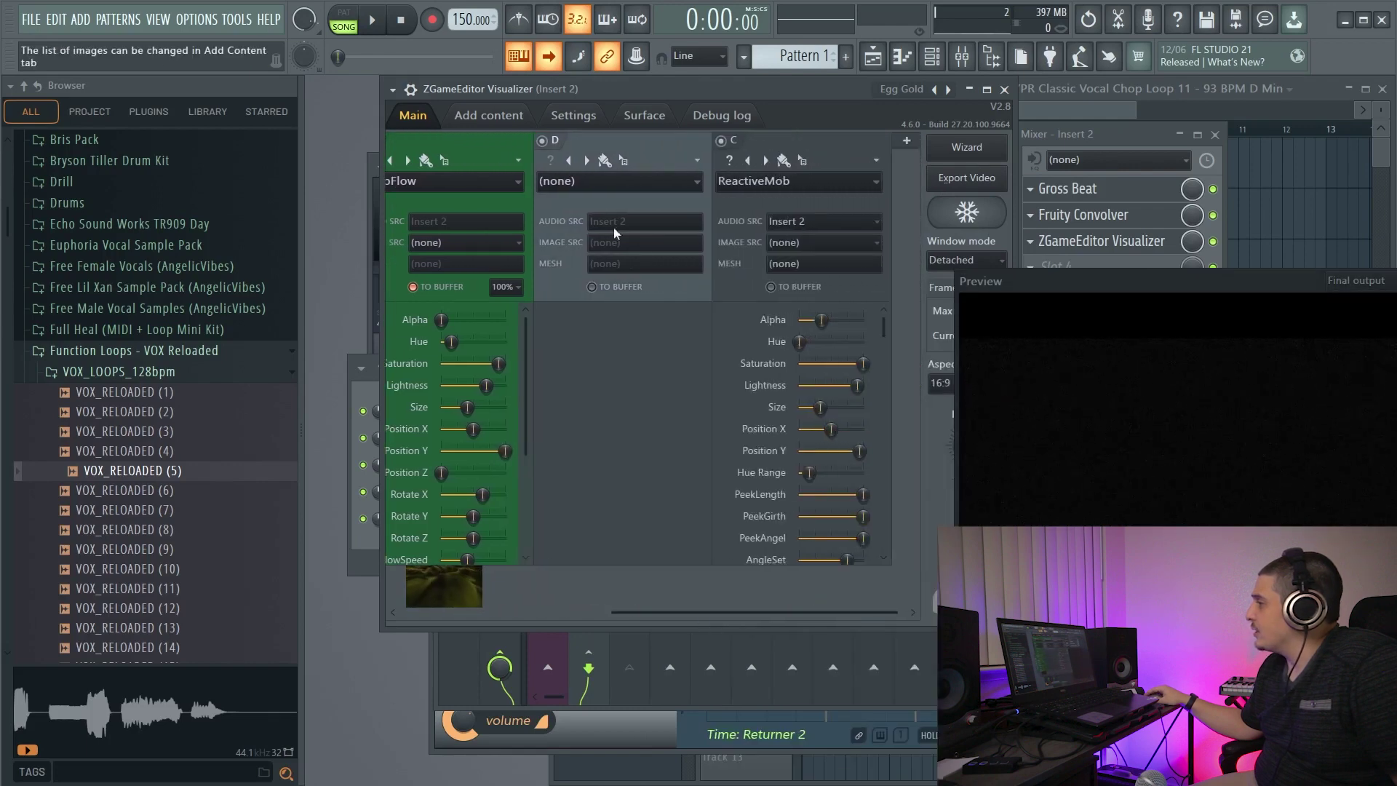
left_click(615, 180)
mouse_move(606, 313)
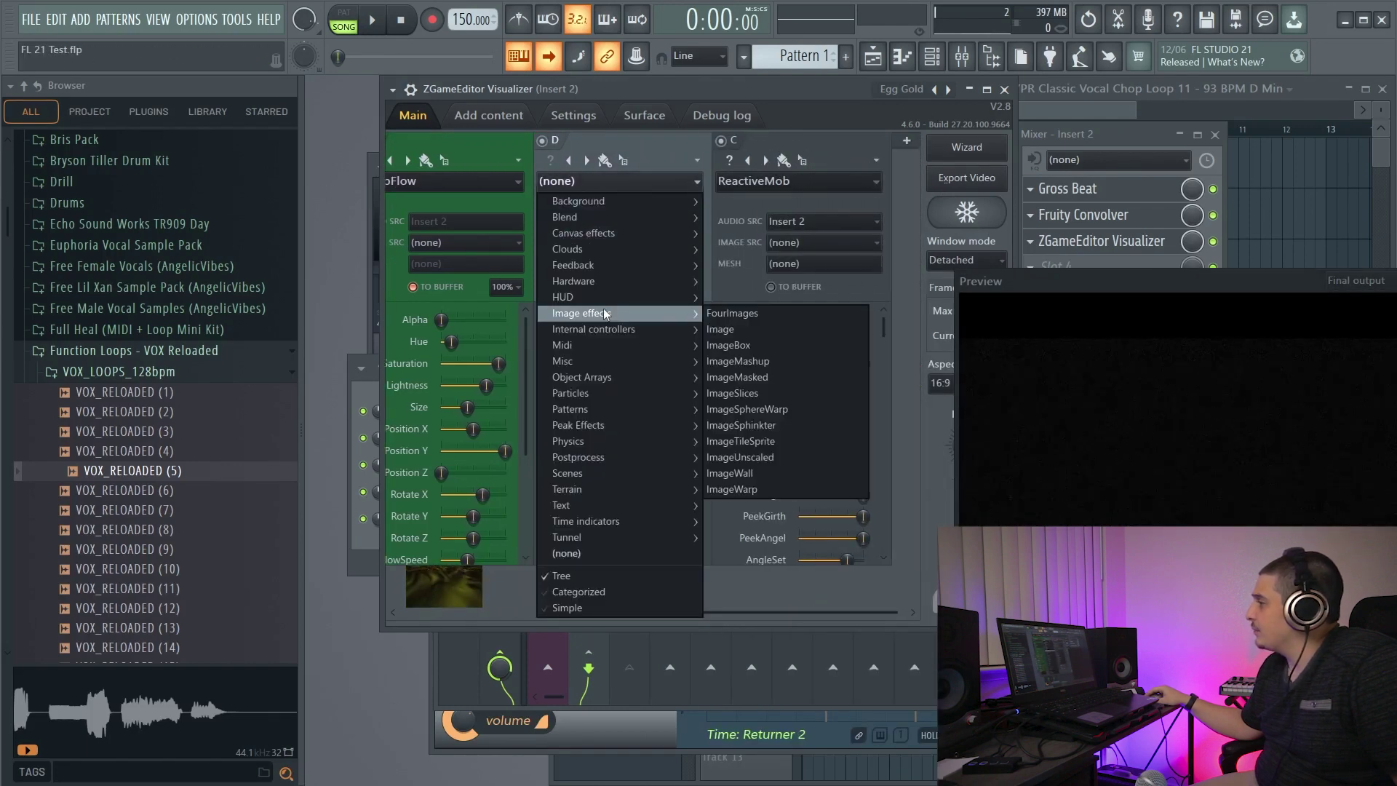
left_click(758, 329)
left_click(640, 243)
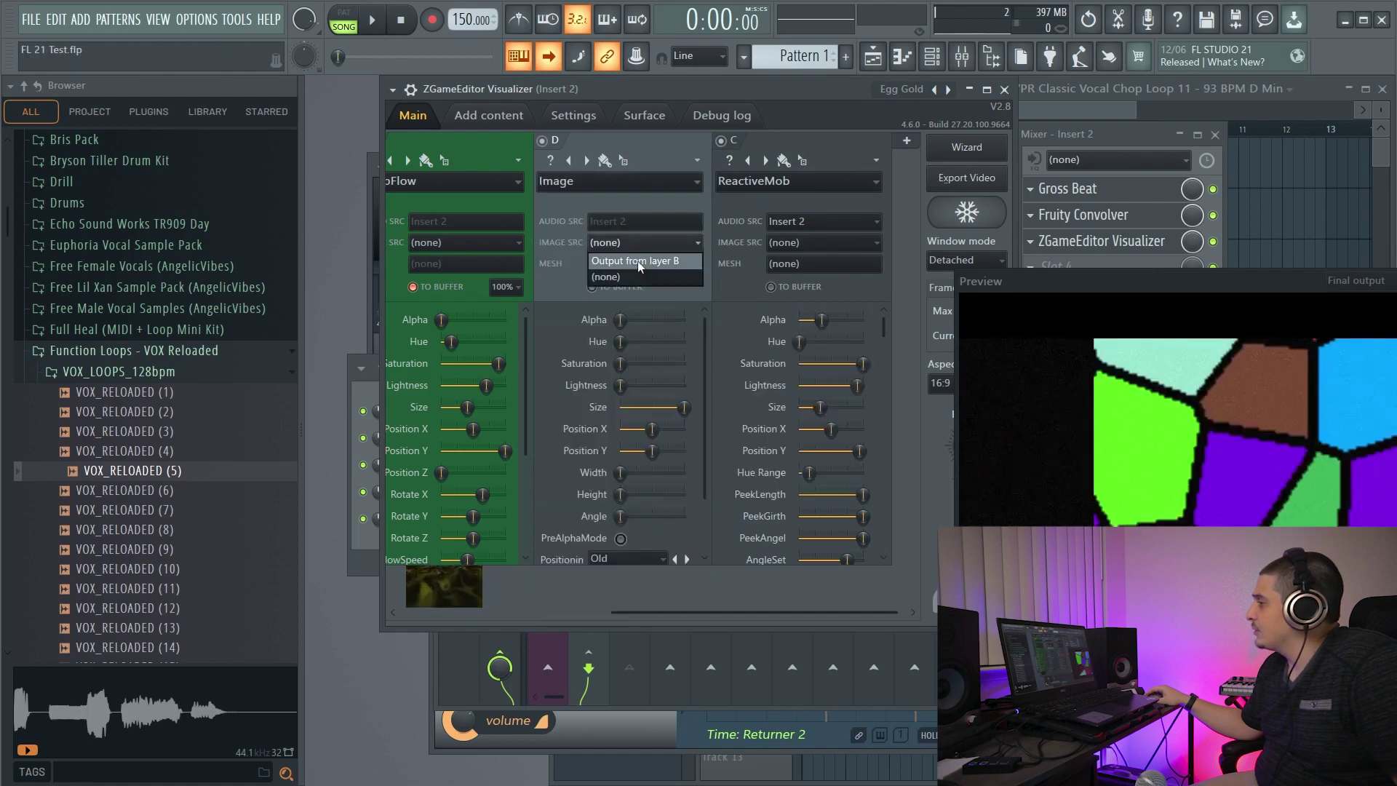
left_click(637, 260)
Step: Enlarge the preview and set it to show layer B's output, then go to the Surface page
left_click_drag(981, 272, 601, 166)
left_click(897, 151)
left_click(884, 187)
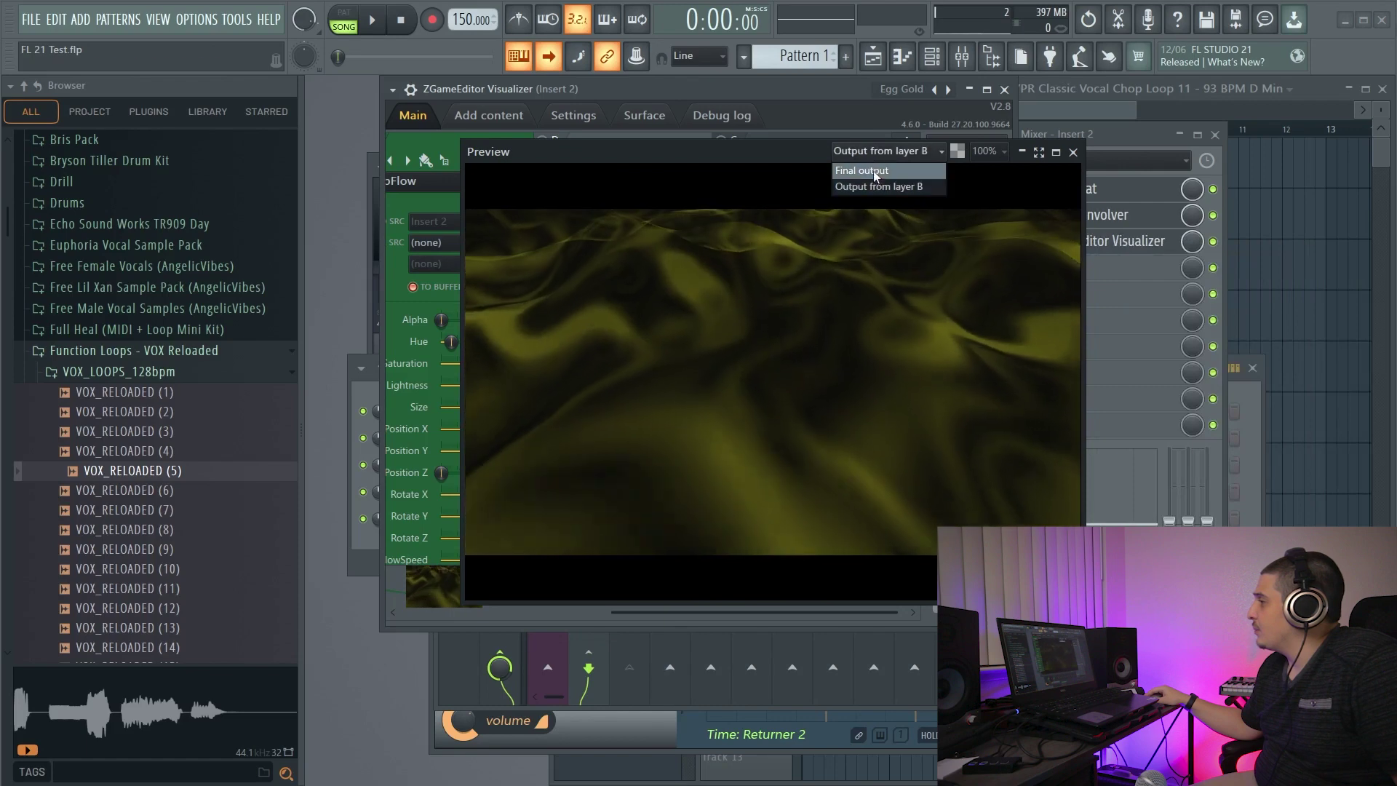
left_click(874, 172)
left_click(877, 151)
left_click(867, 187)
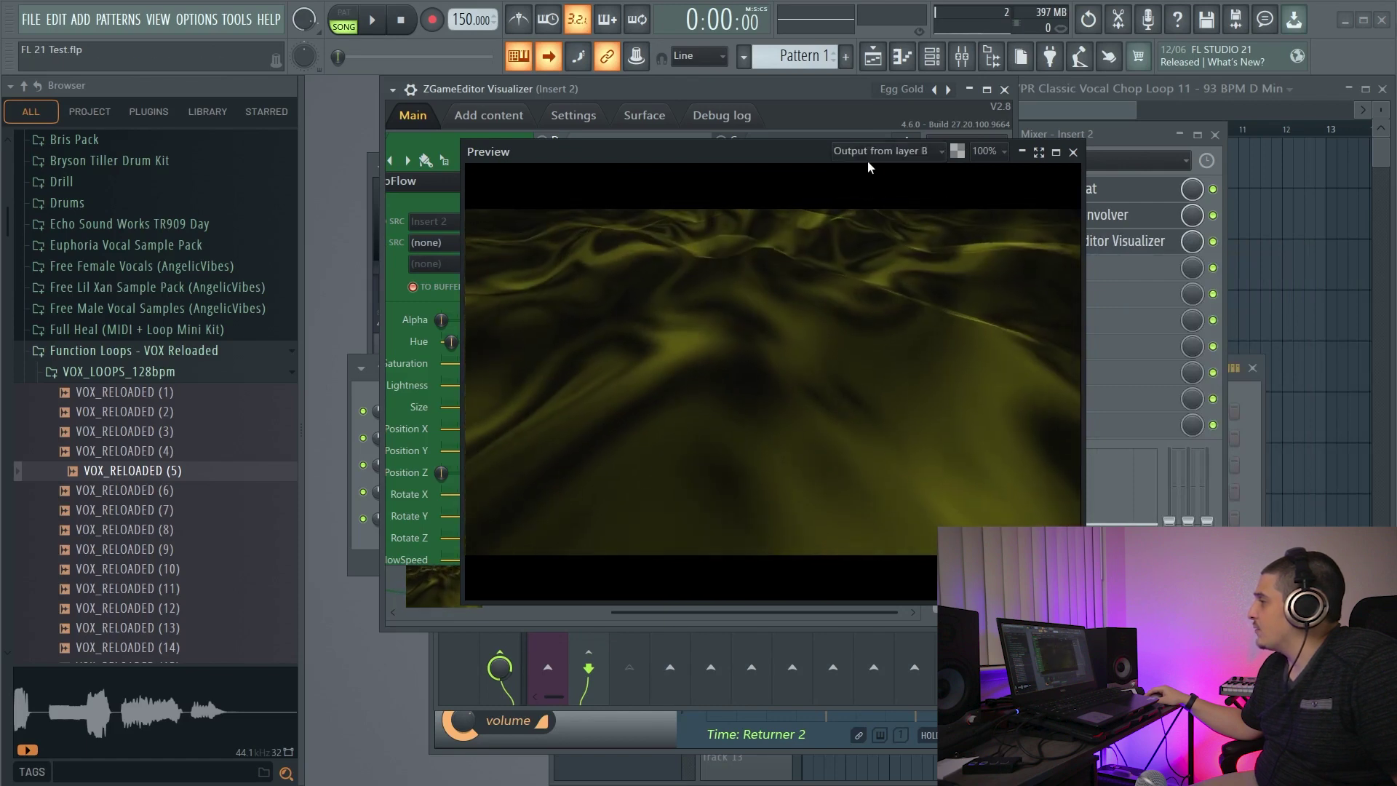
left_click(869, 152)
left_click(870, 186)
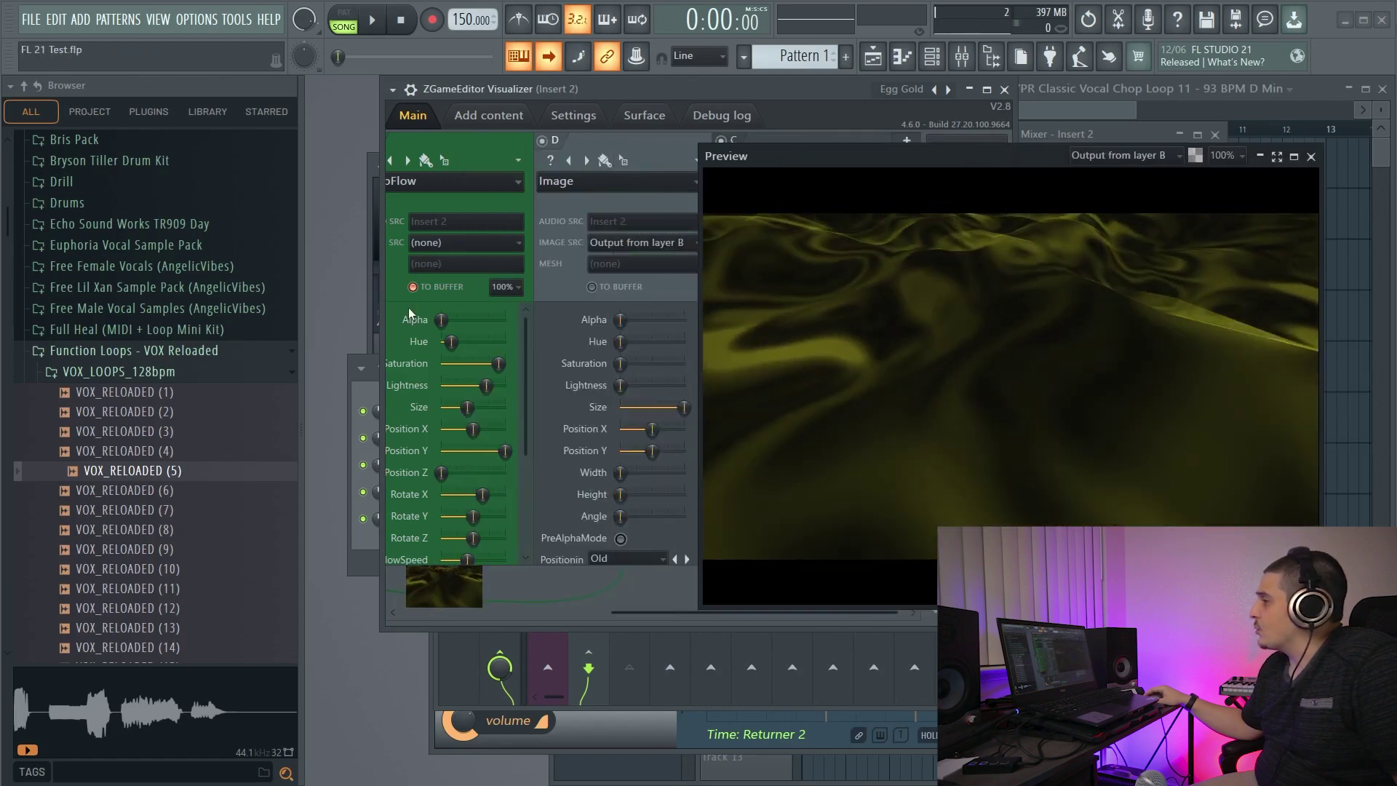
left_click(644, 115)
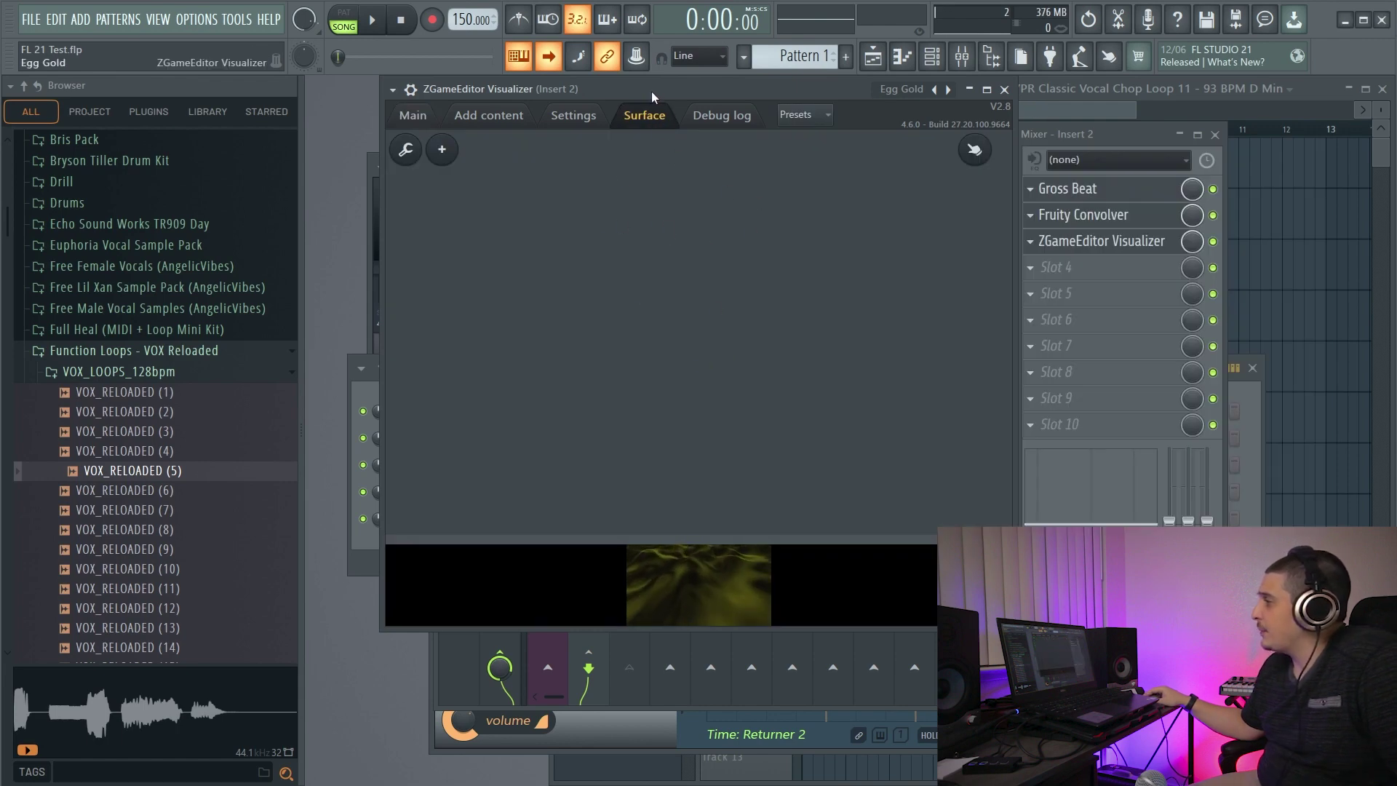
Step: Add a CheckBox 1 control to the Surface, nudge it lower, and return to Main
left_click_drag(652, 90, 706, 147)
left_click(496, 206)
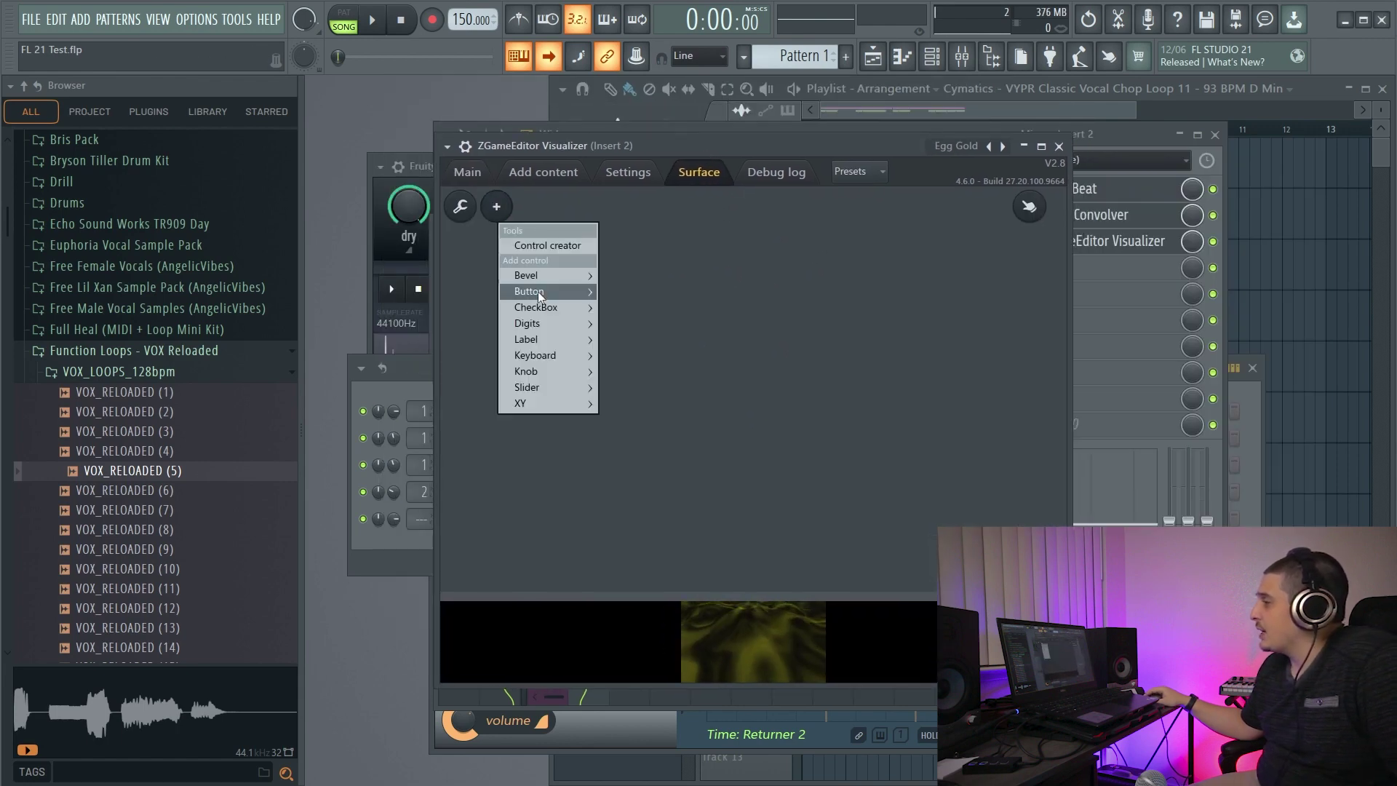
mouse_move(546, 307)
left_click(623, 321)
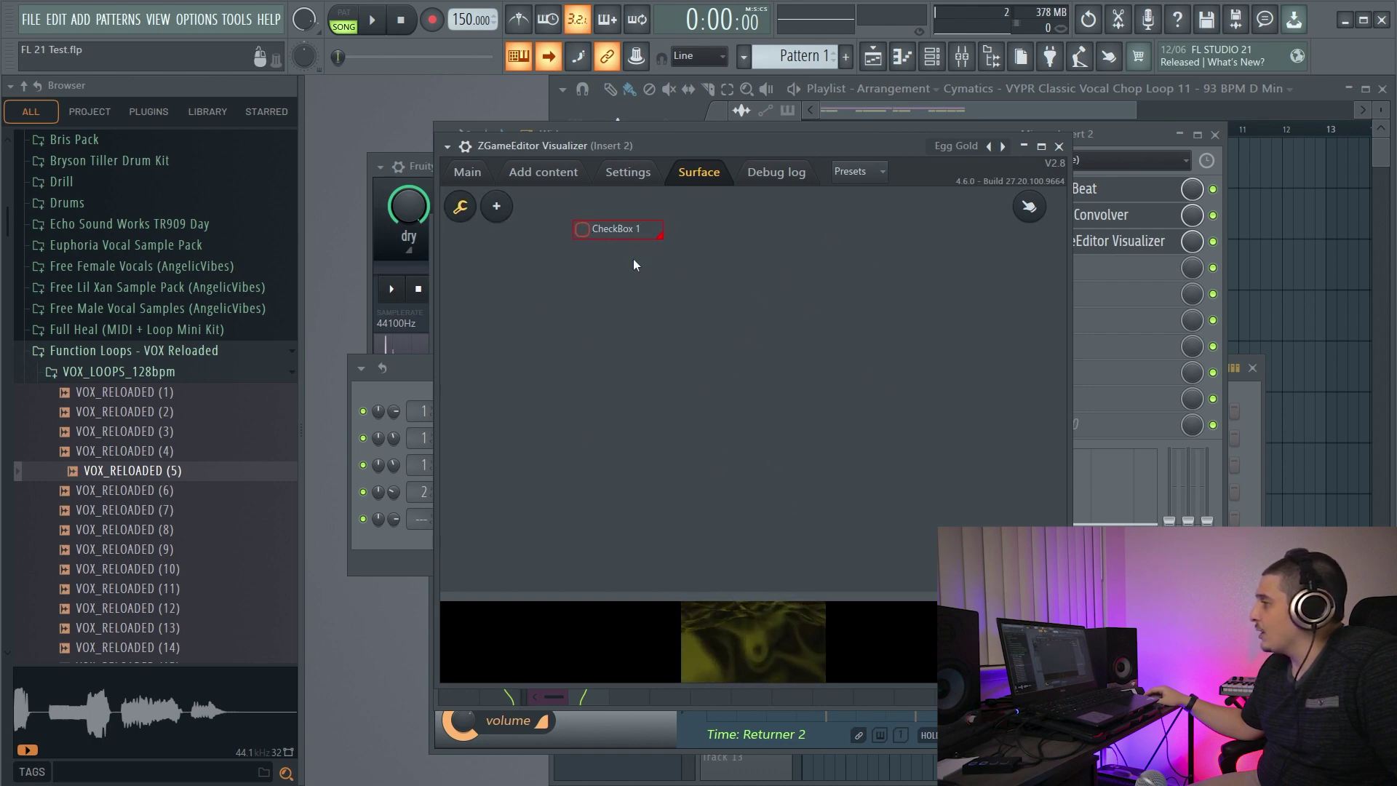
left_click_drag(619, 231, 626, 261)
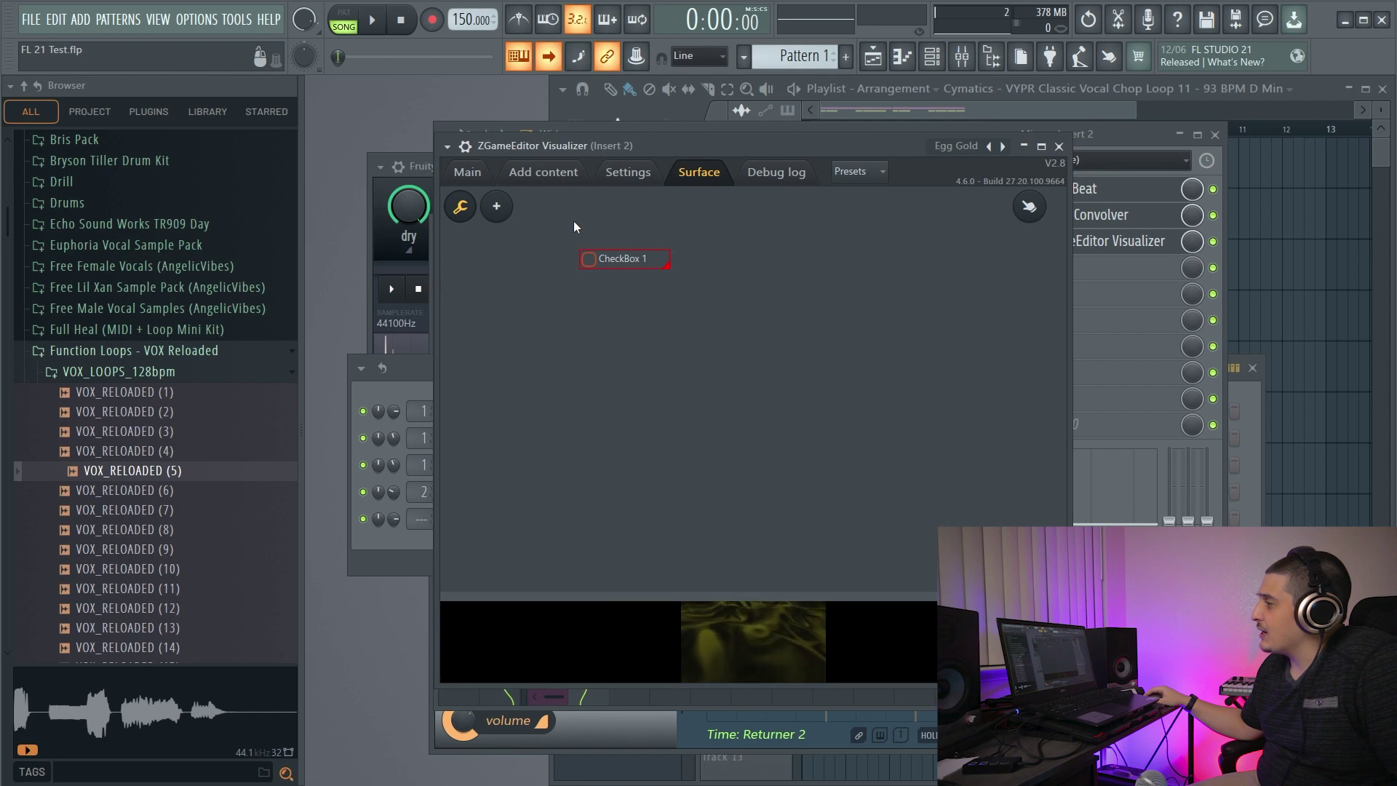
left_click(467, 172)
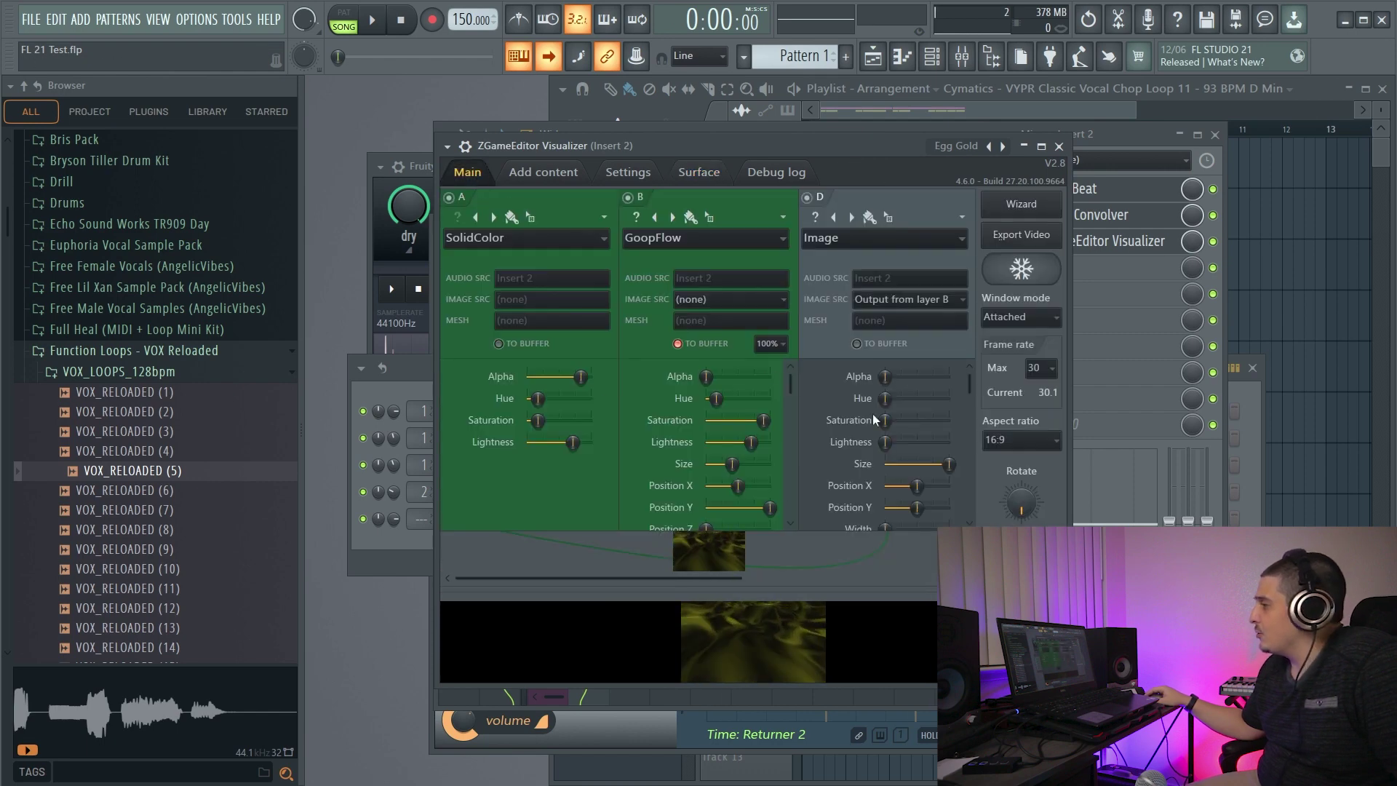
left_click_drag(679, 579, 896, 578)
left_click_drag(816, 149, 876, 142)
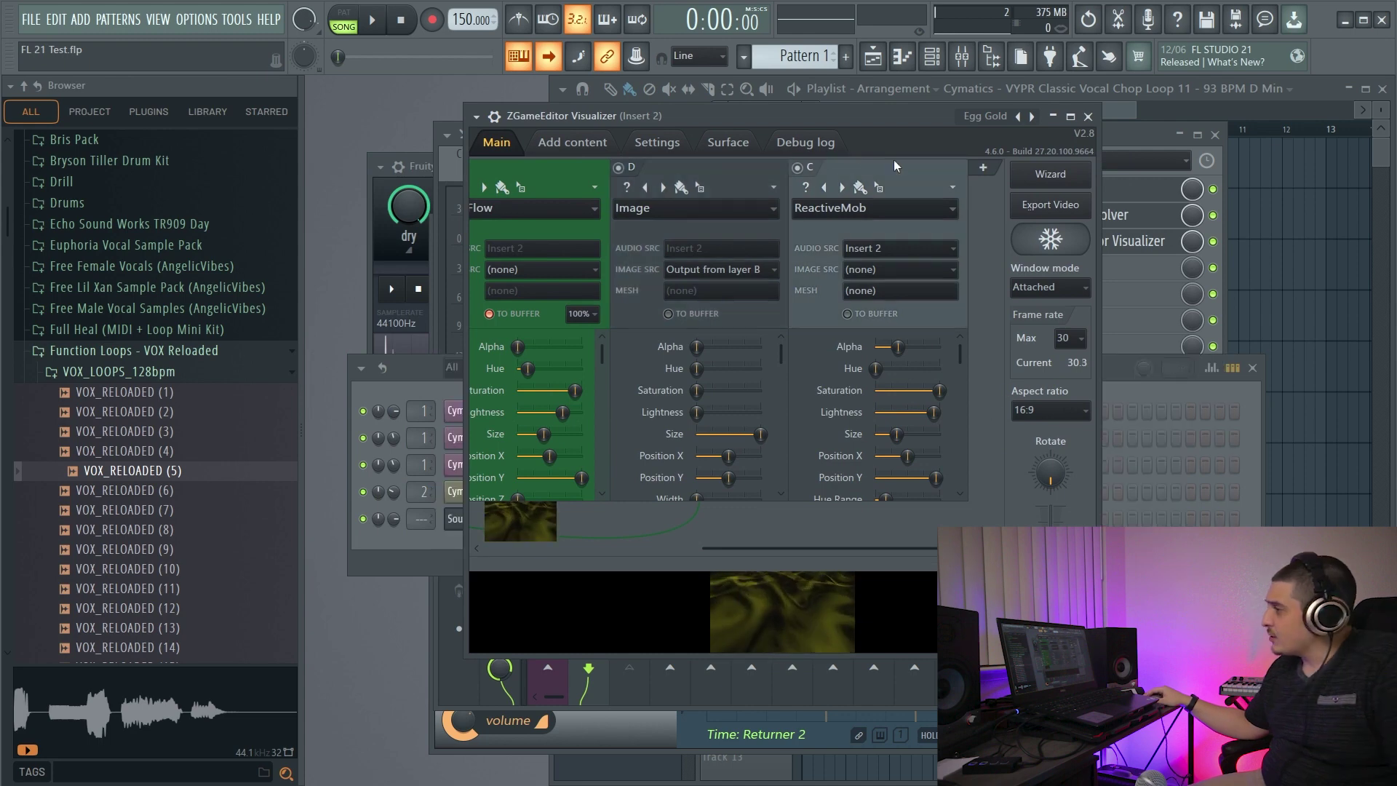
left_click(902, 208)
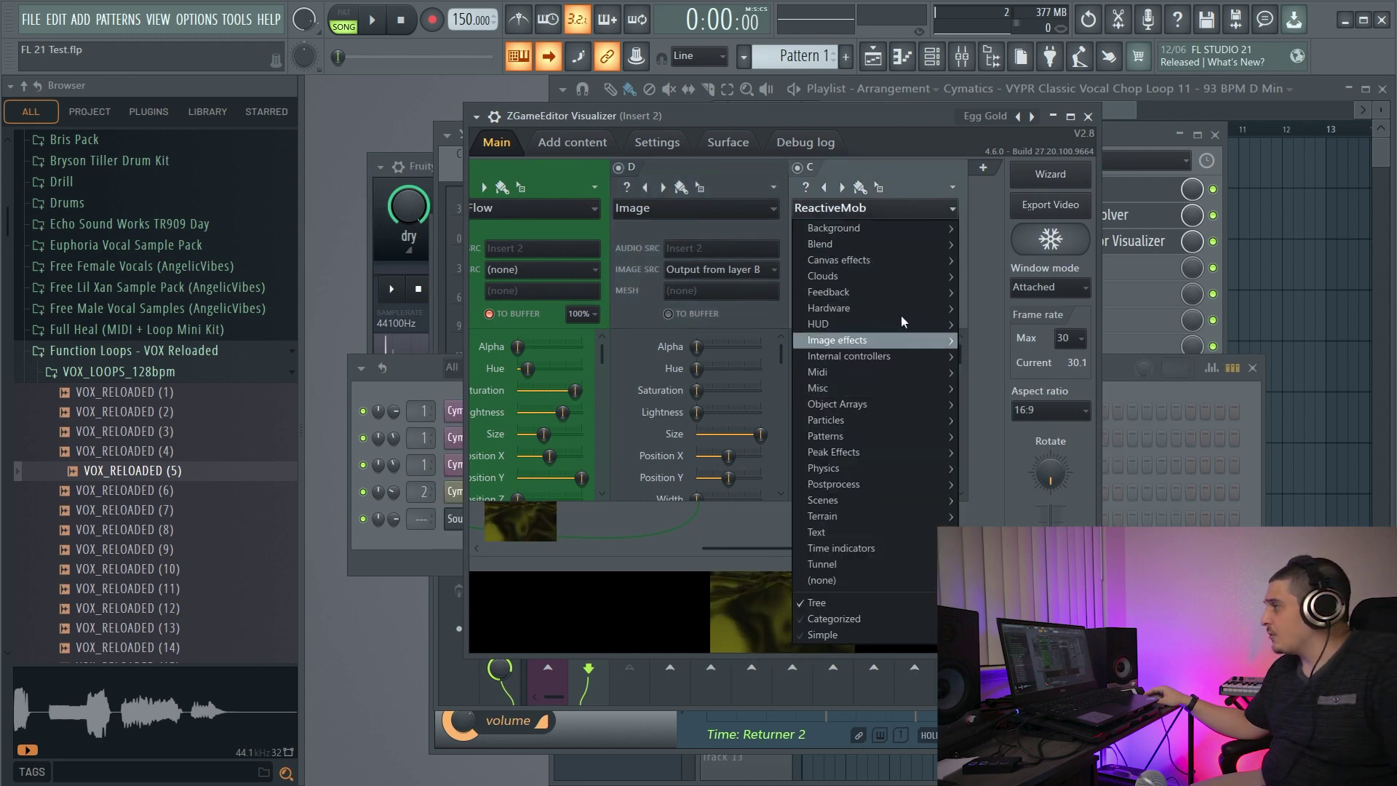
left_click(913, 173)
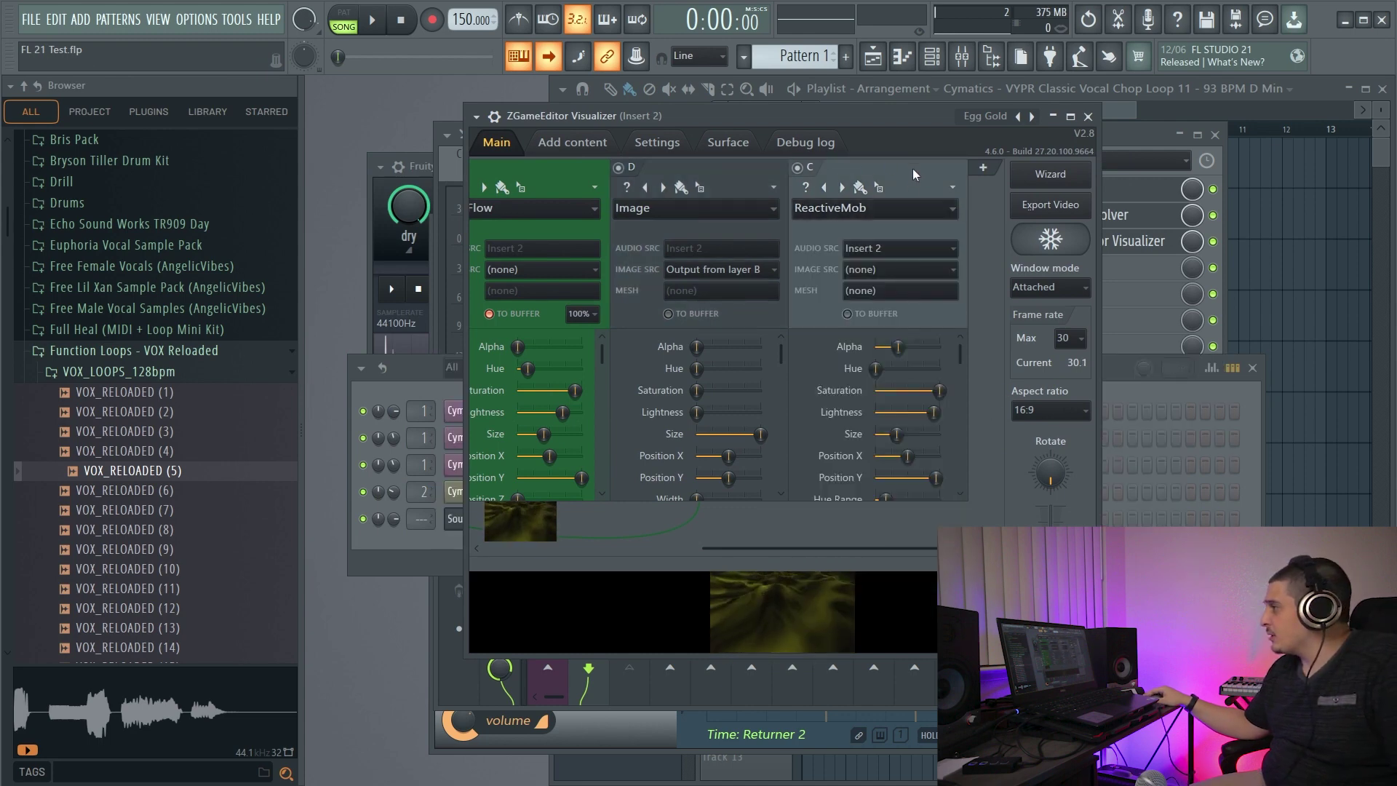
left_click(905, 209)
mouse_move(892, 245)
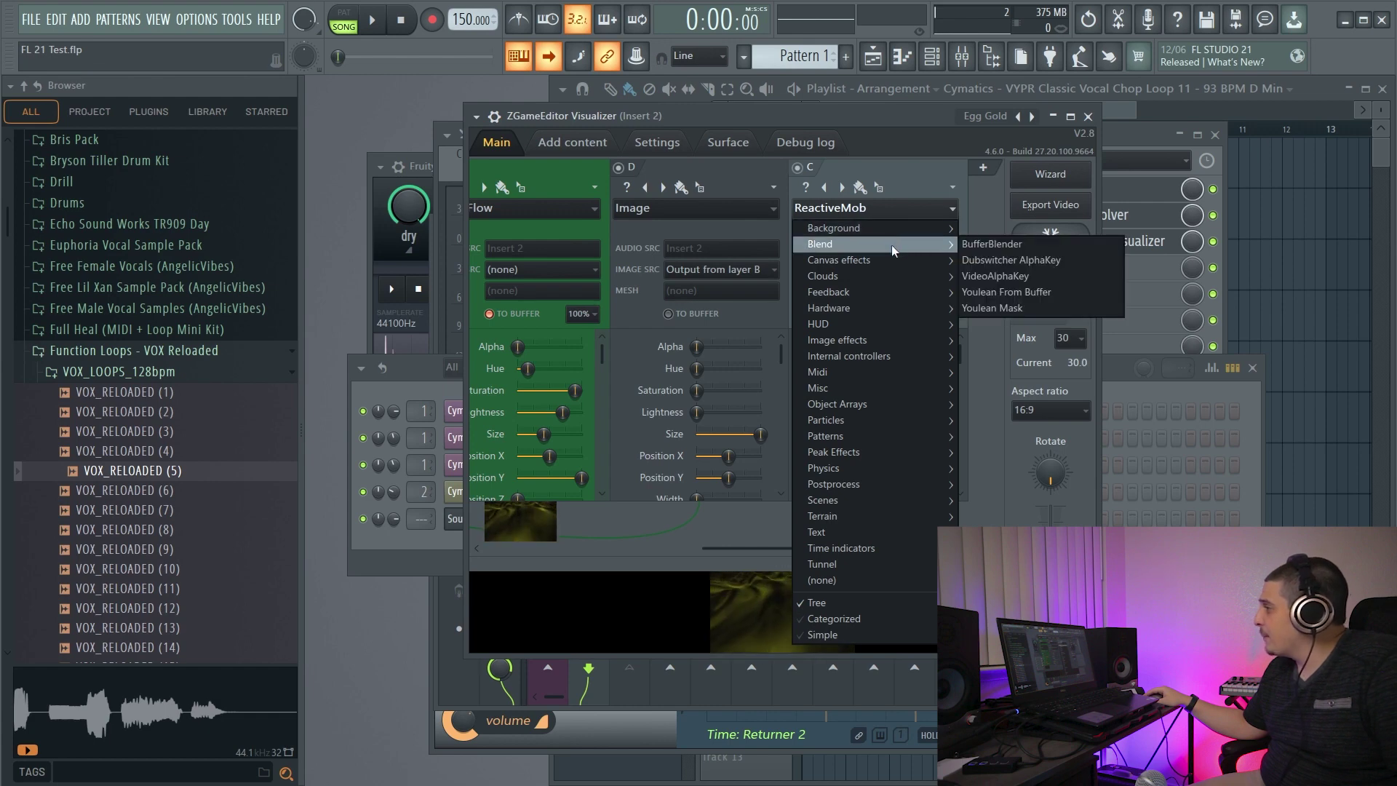
left_click(932, 177)
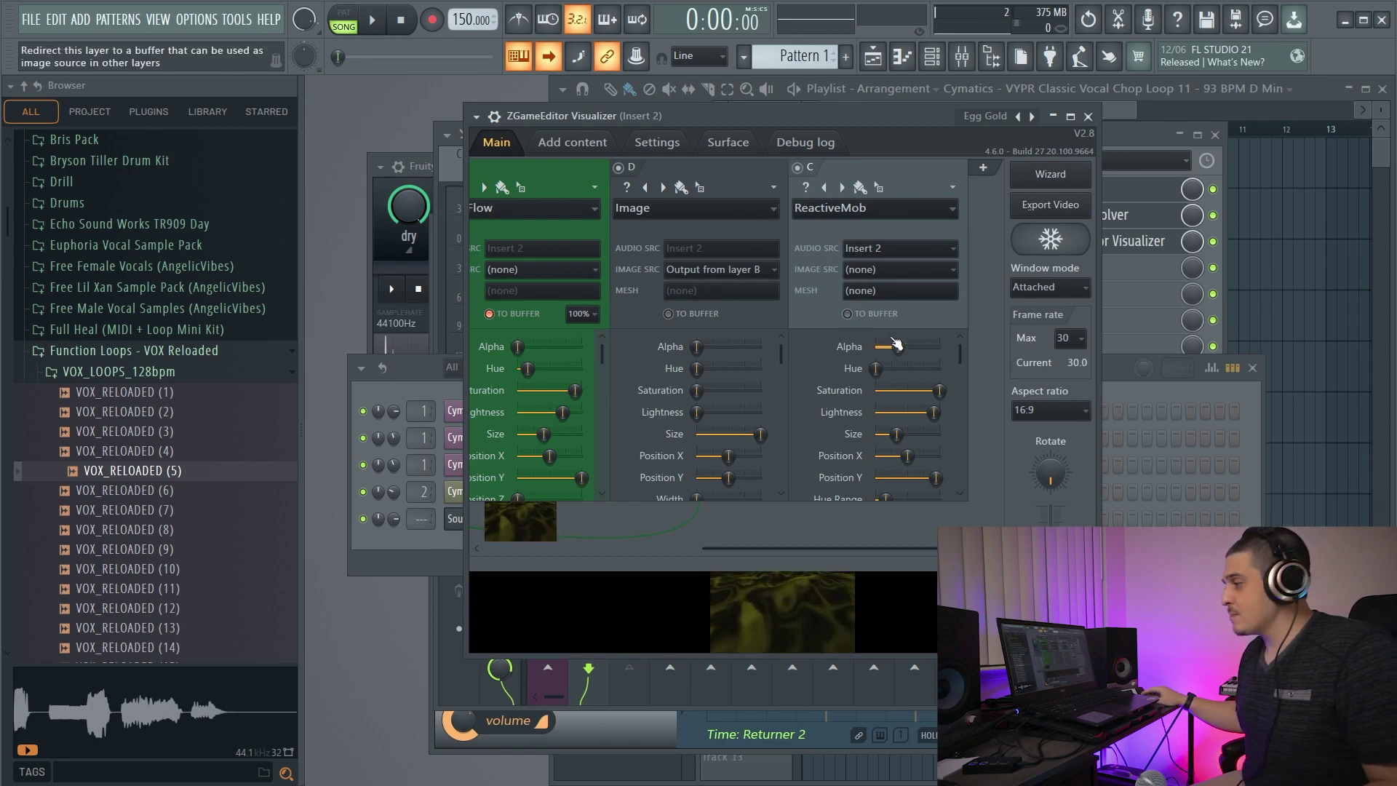
Step: Browse the fonts folder inside Effects\HUD in File Explorer, ending back in the HUD folder
key("alt+Tab")
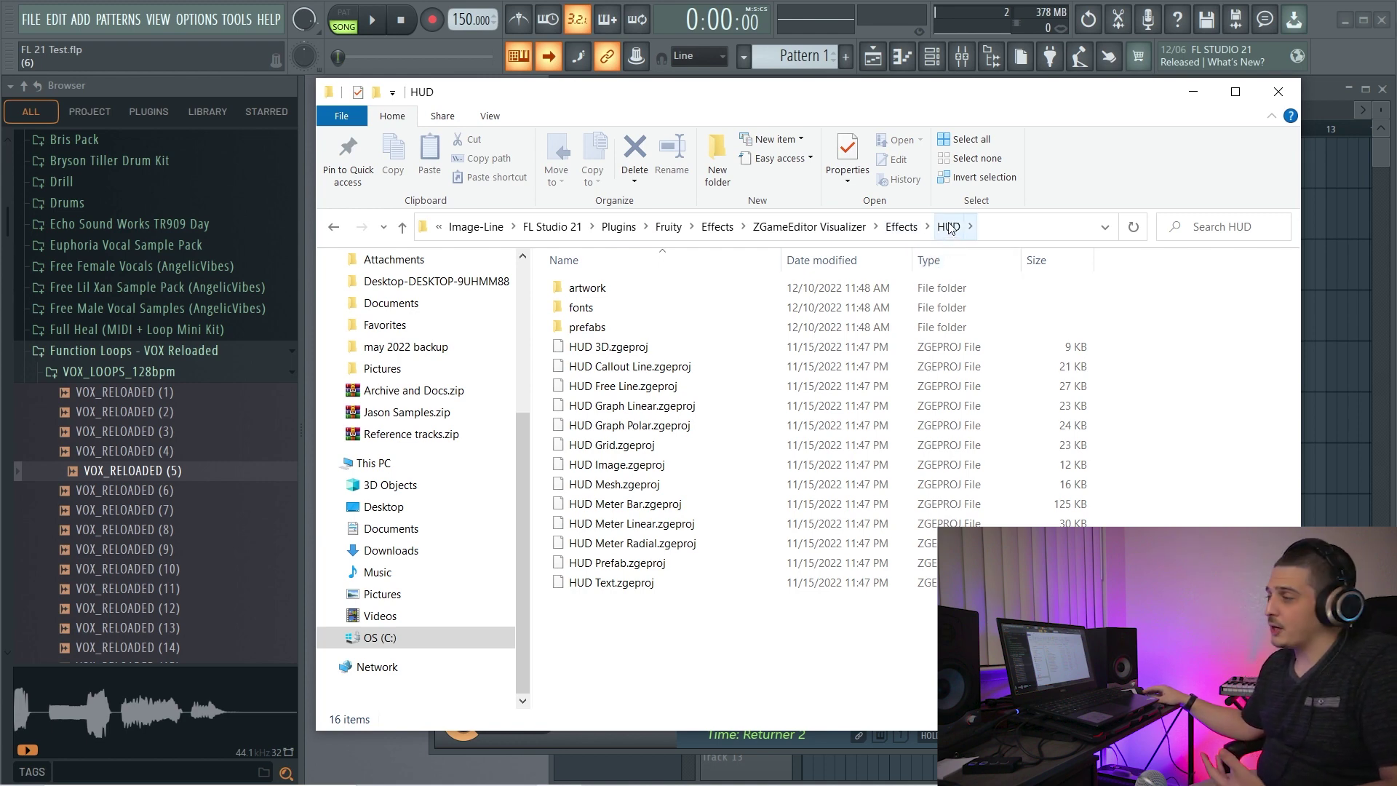
double_click(591, 308)
scroll(768, 433, "down", 2)
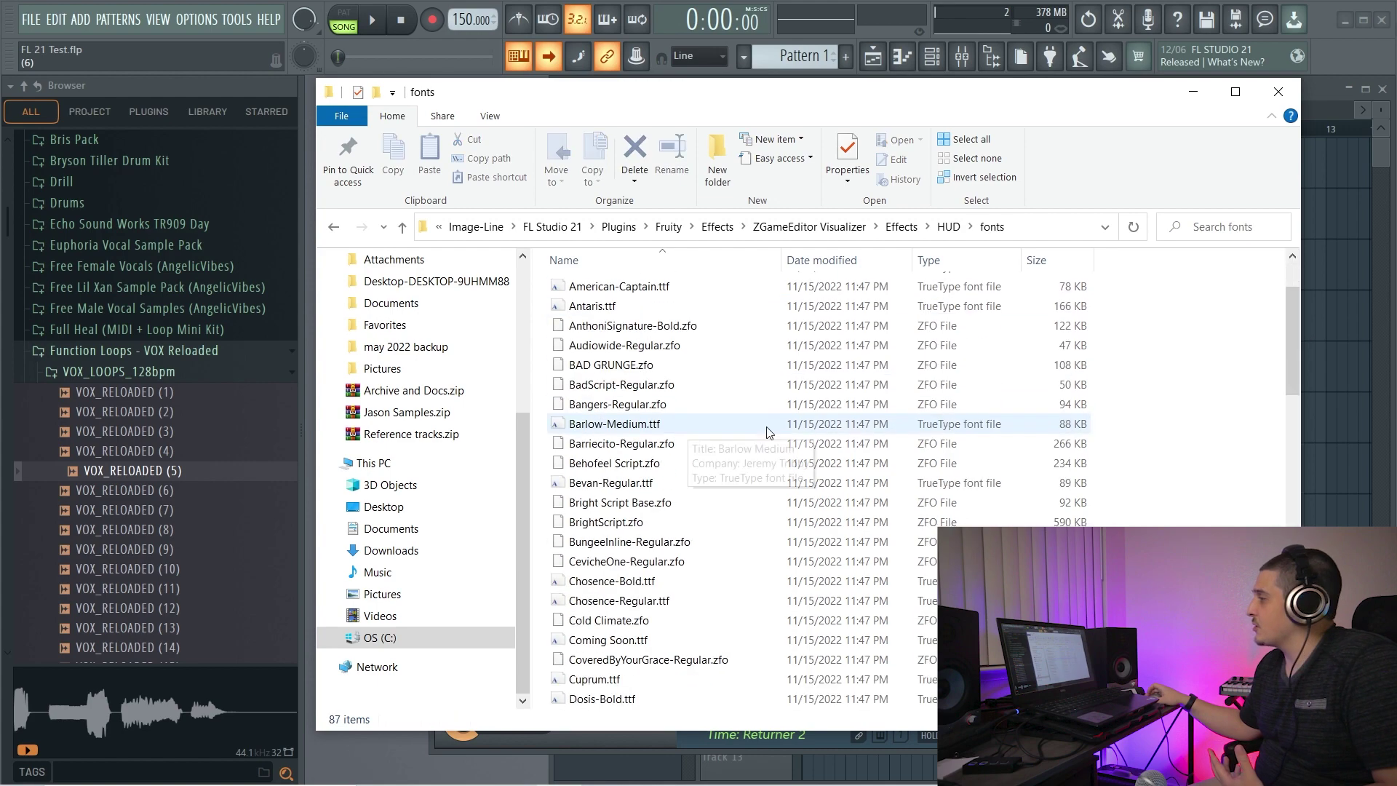
left_click_drag(1292, 342, 1292, 262)
left_click(333, 227)
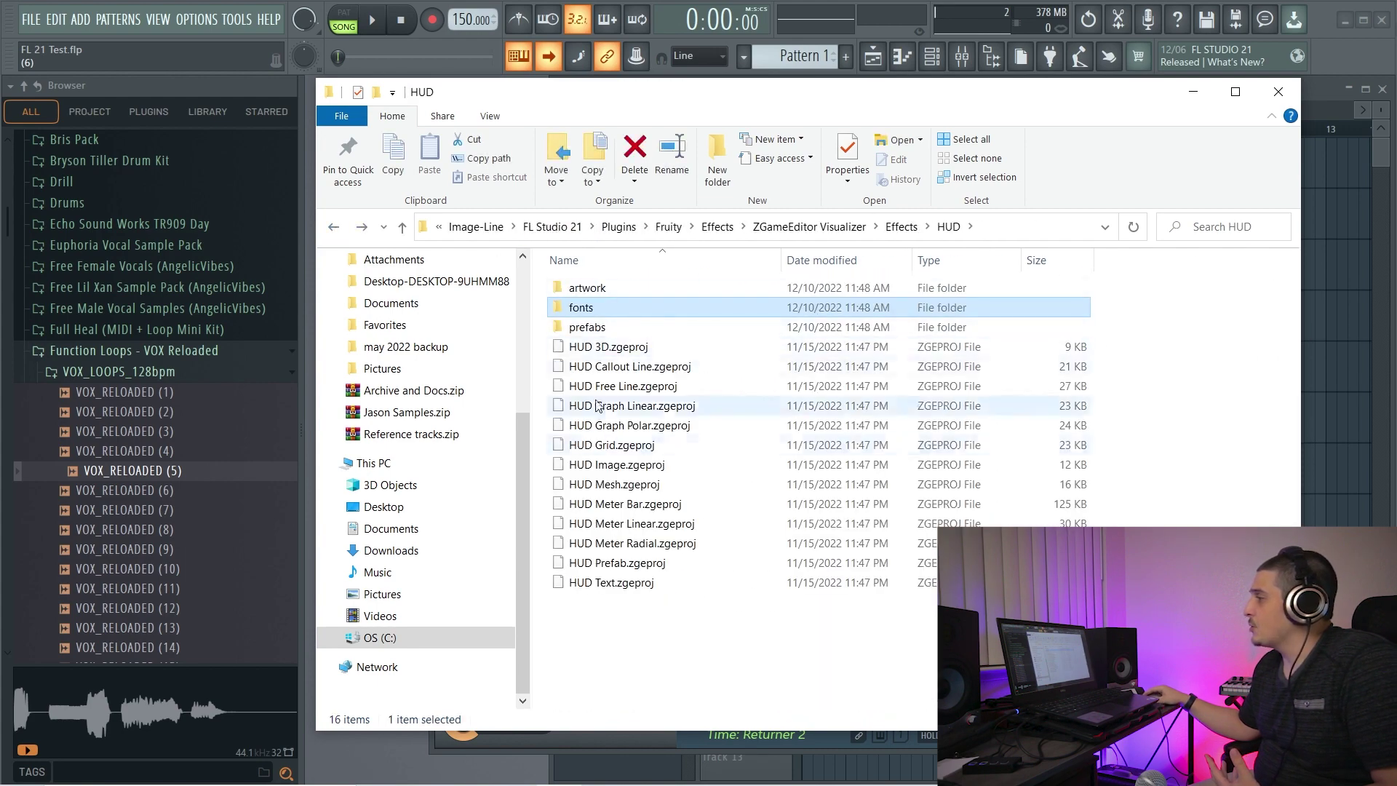
double_click(605, 318)
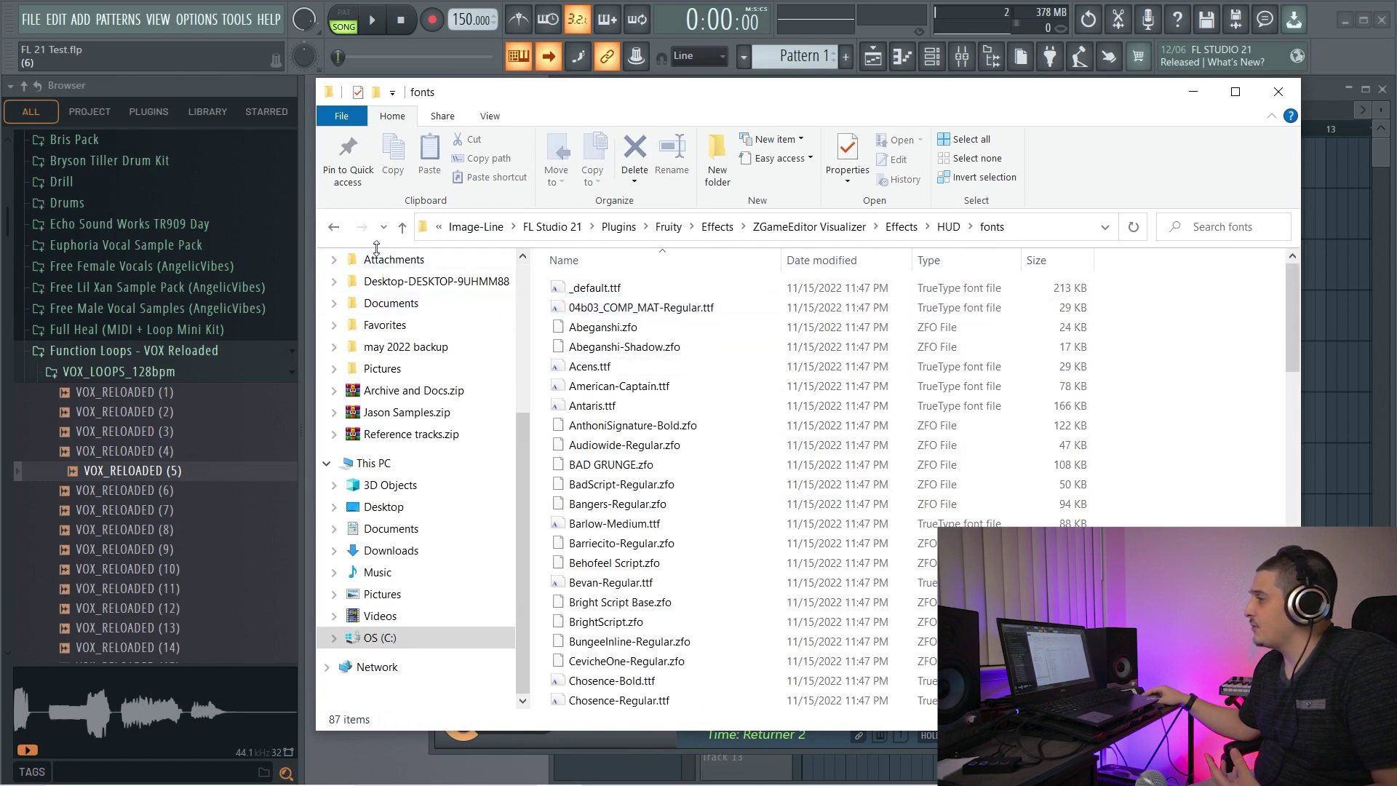
left_click(335, 229)
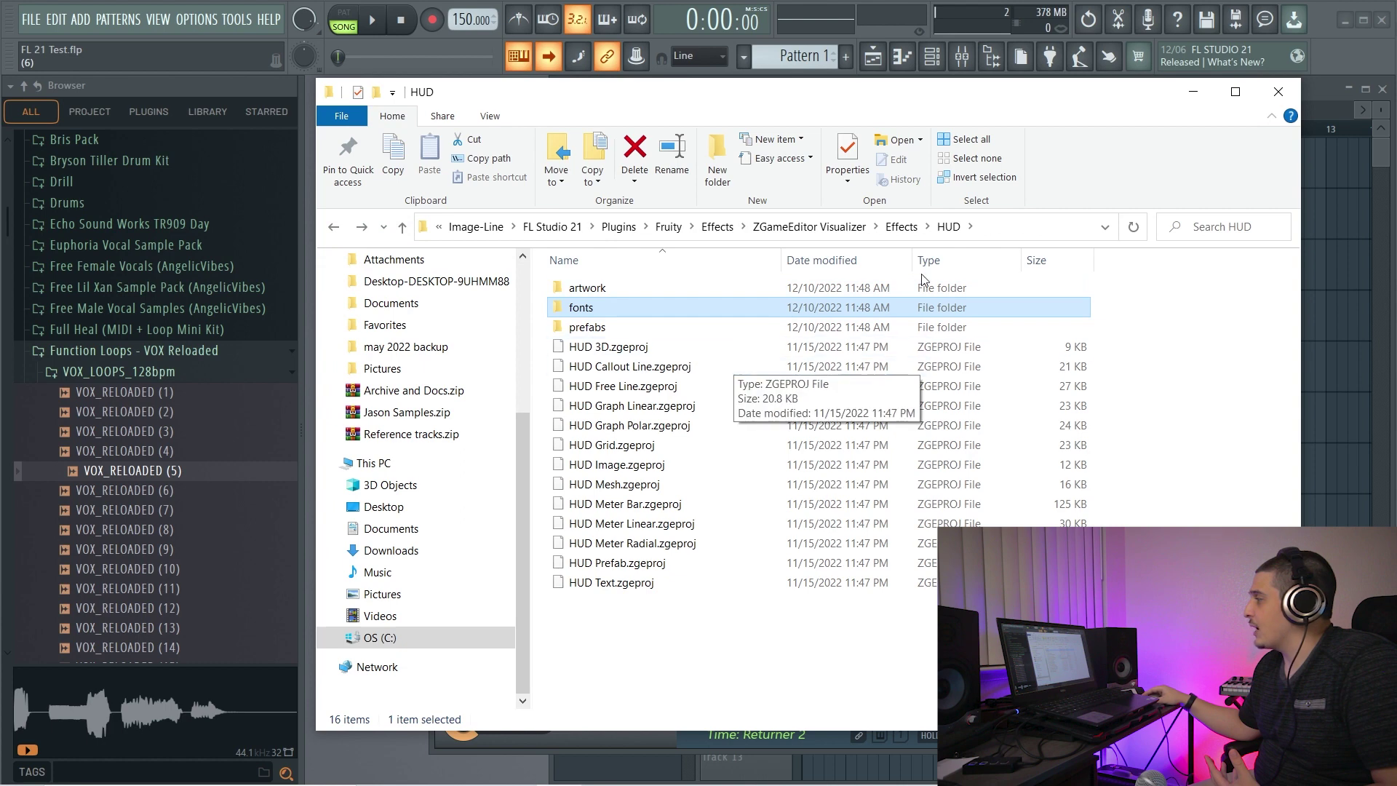